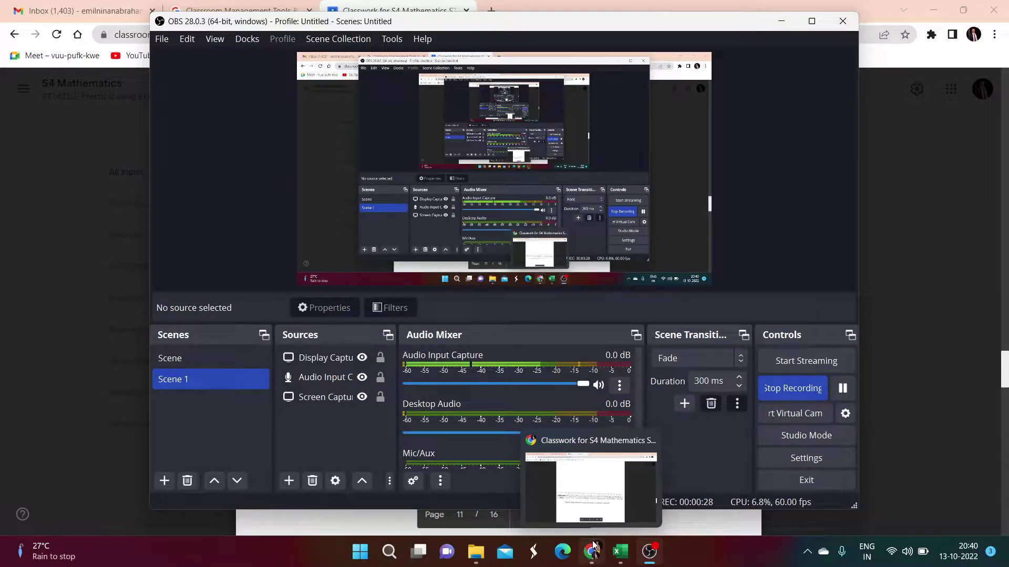
# Step: Bring the Classroom PDF showing page 11's achievement and G.P.A. table in front of OBS
pyautogui.click(597, 488)
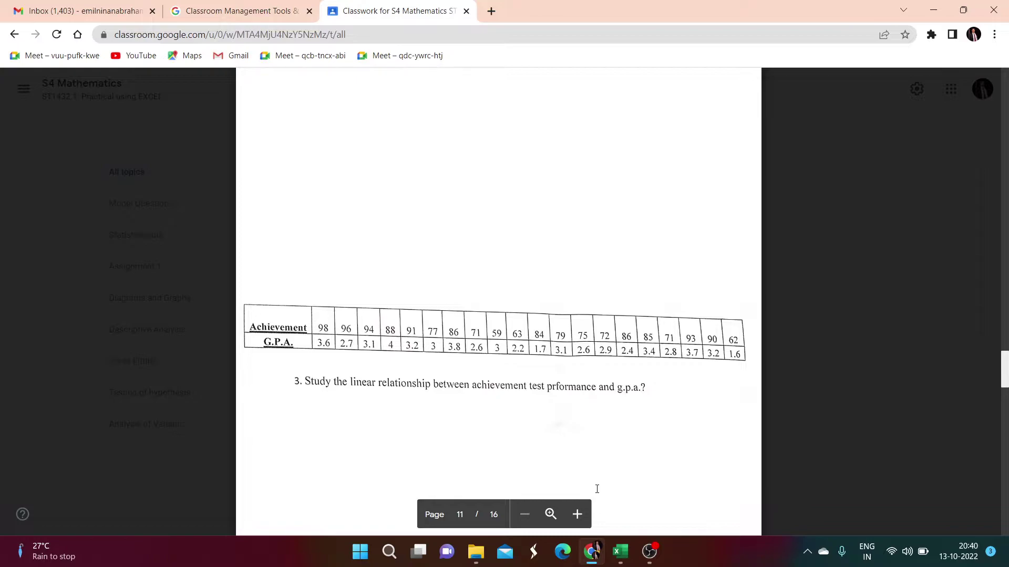
pyautogui.scroll(-1, 498, 344)
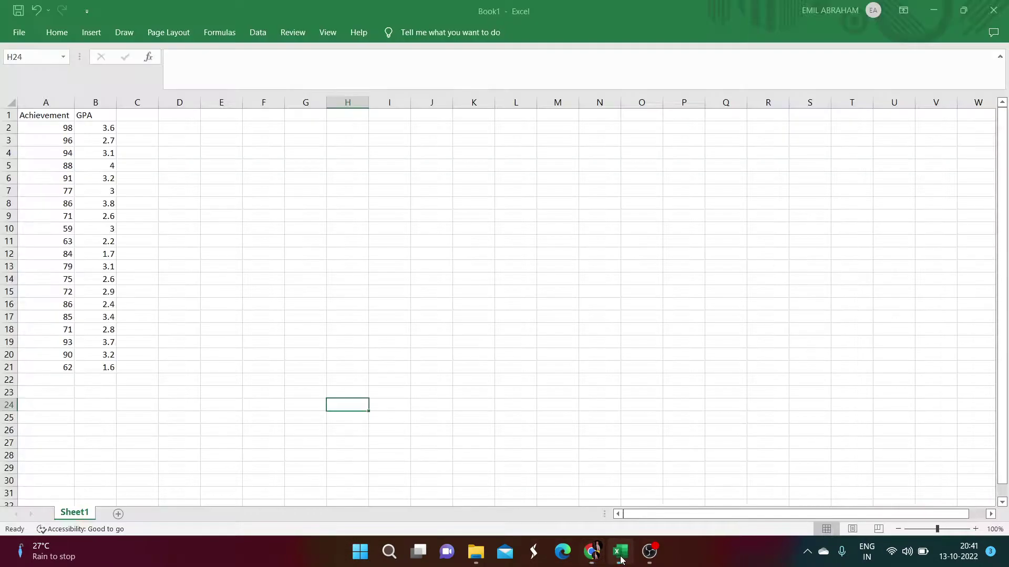
# Step: In Excel, write 'Y=a+bx', 'Y- Achievement' and 'X- GPA' in cells E2, E3 and E4
pyautogui.click(620, 551)
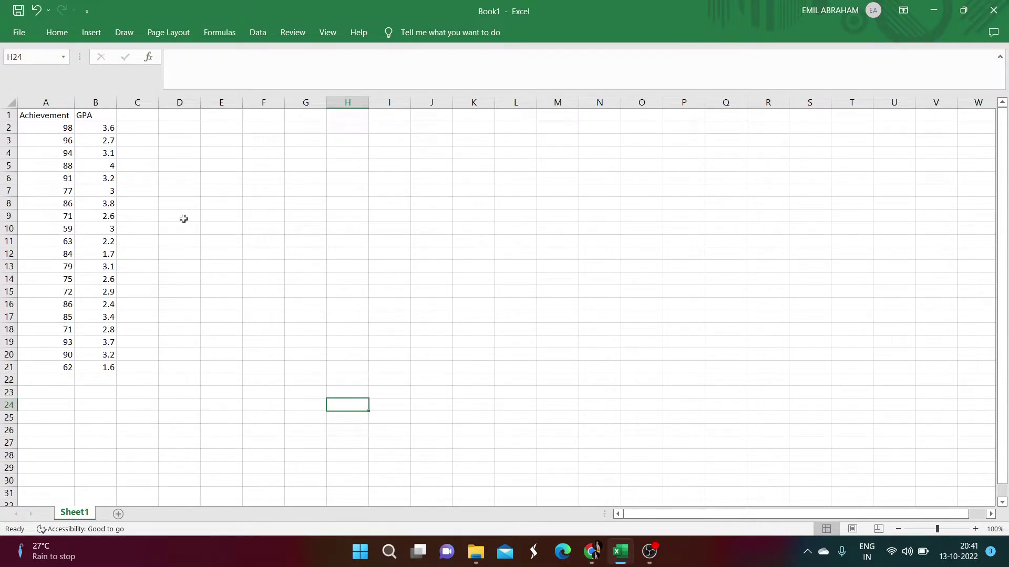
pyautogui.doubleClick(227, 130)
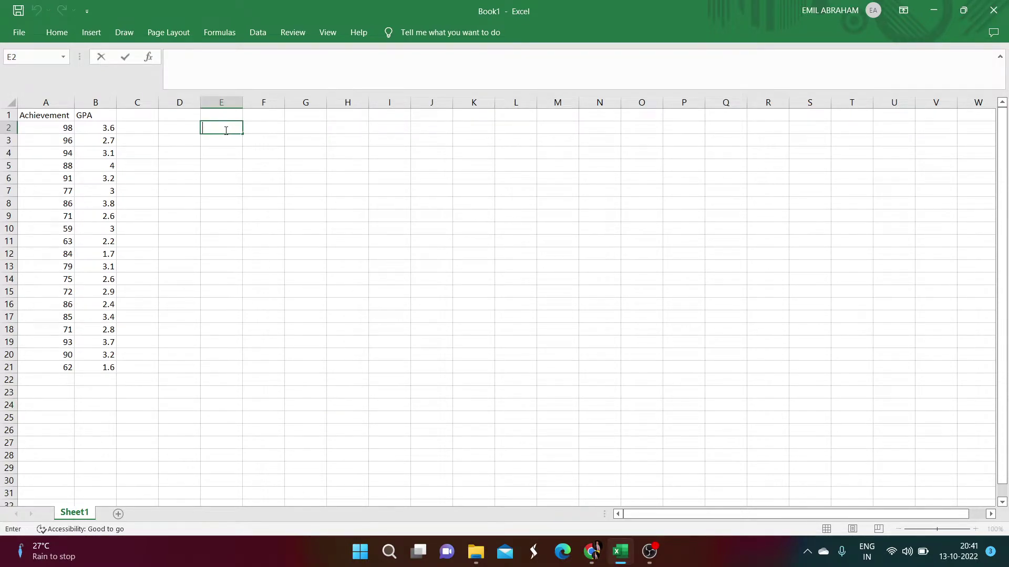
pyautogui.write('Y')
pyautogui.write('=')
pyautogui.write('a+')
pyautogui.write('bx')
pyautogui.click(213, 141)
pyautogui.write('=')
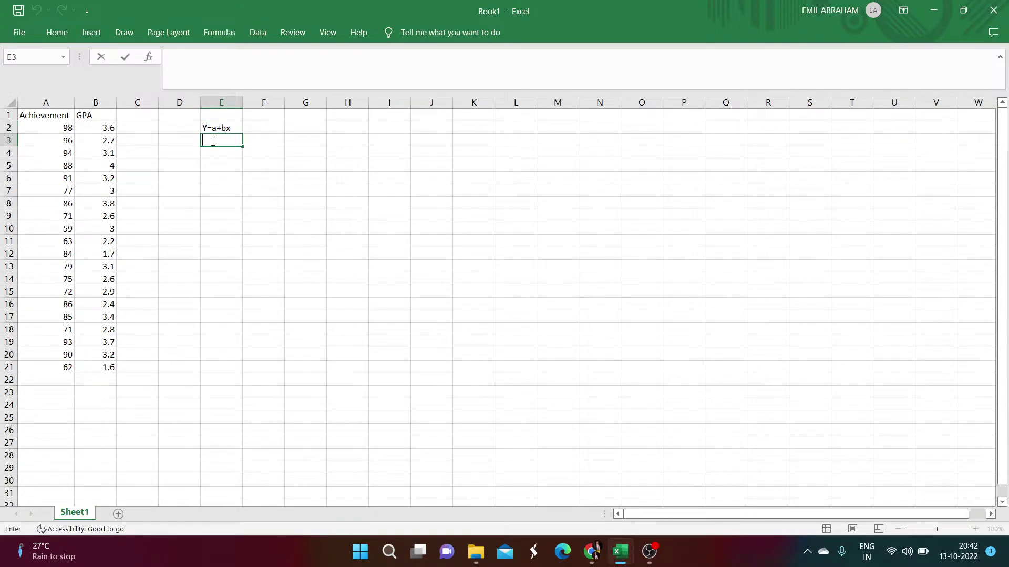
pyautogui.write('Y')
pyautogui.write('-')
pyautogui.write(' Achi')
pyautogui.write('e')
pyautogui.write('ve')
pyautogui.write('ment')
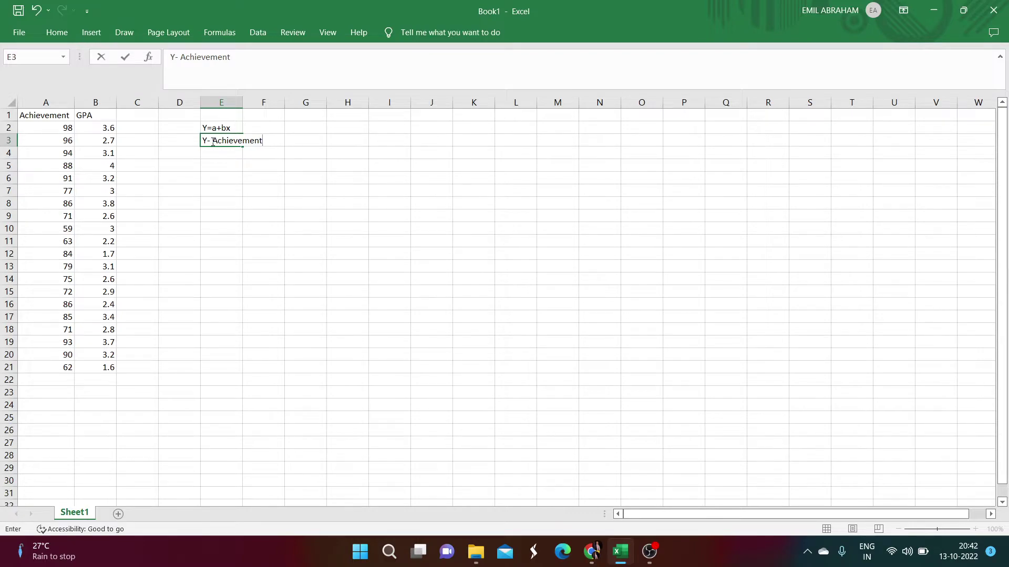
pyautogui.click(207, 154)
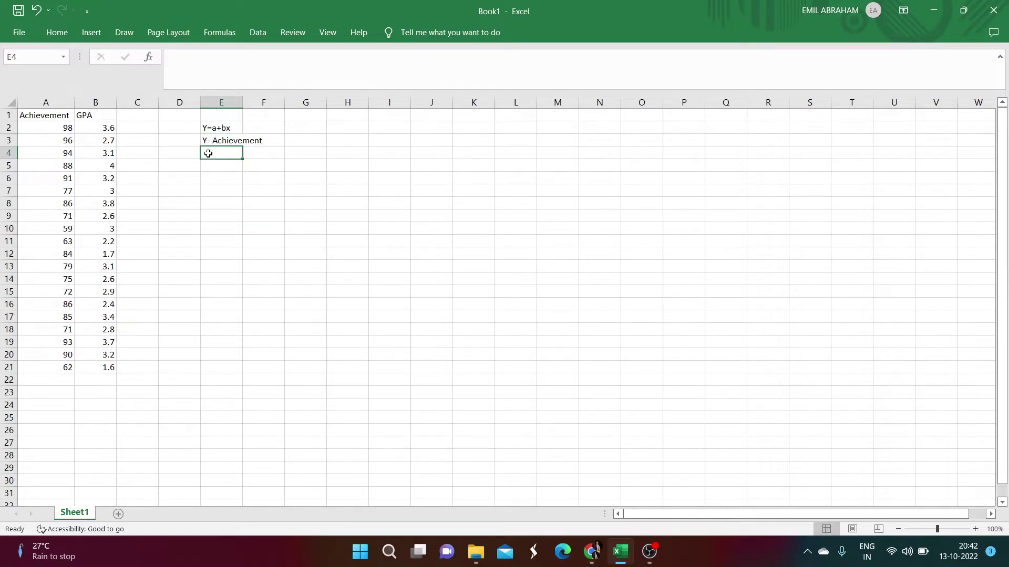
pyautogui.write('X')
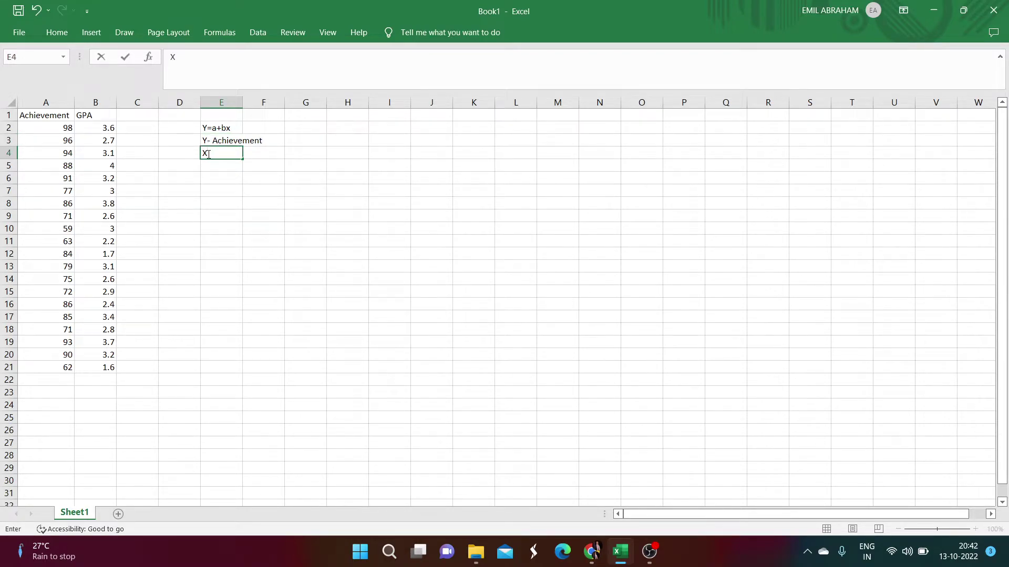
pyautogui.write('-')
pyautogui.write(' GP')
pyautogui.write('A')
pyautogui.click(261, 166)
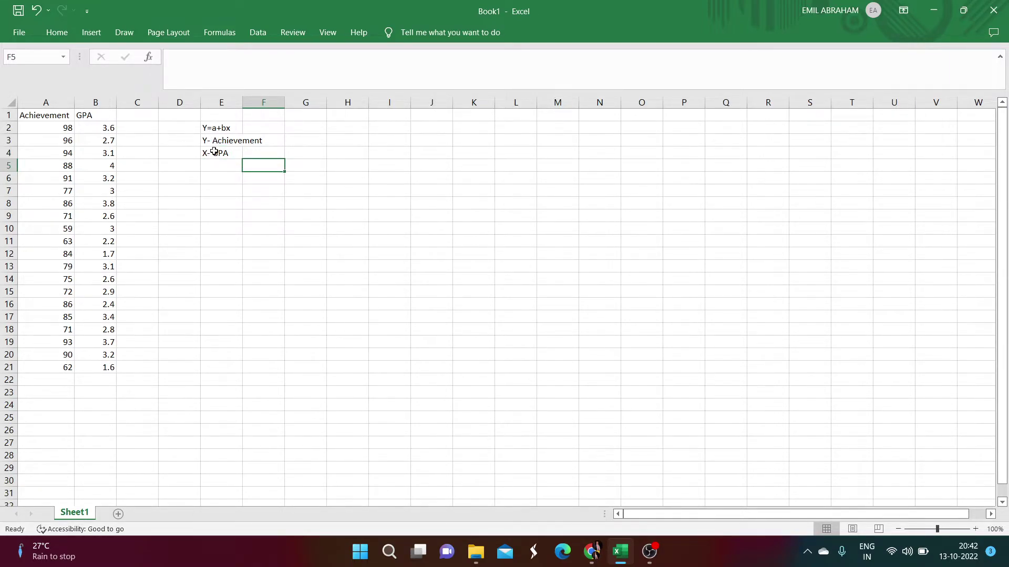
pyautogui.click(214, 128)
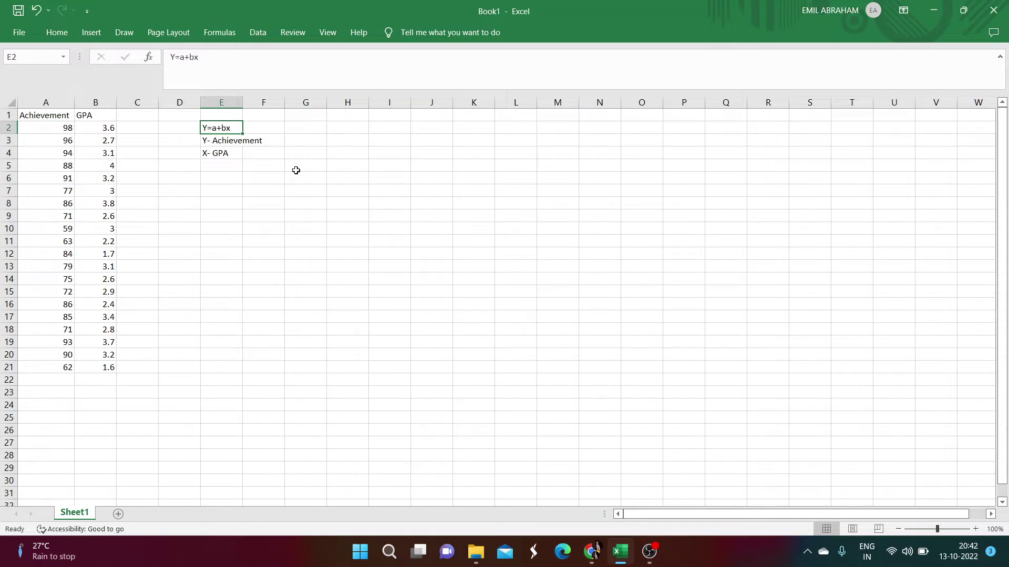
pyautogui.click(295, 171)
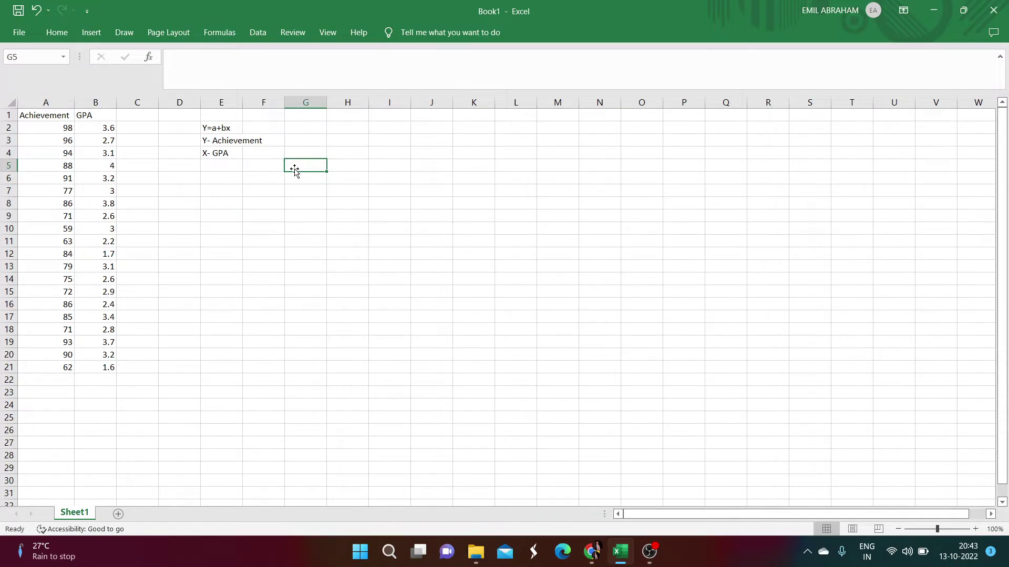
pyautogui.click(216, 34)
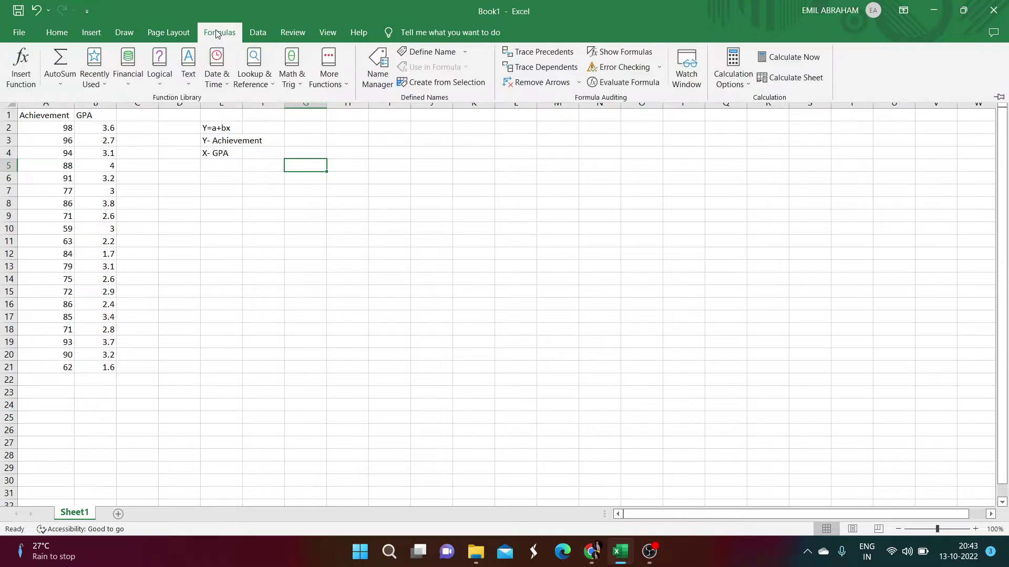
pyautogui.click(337, 67)
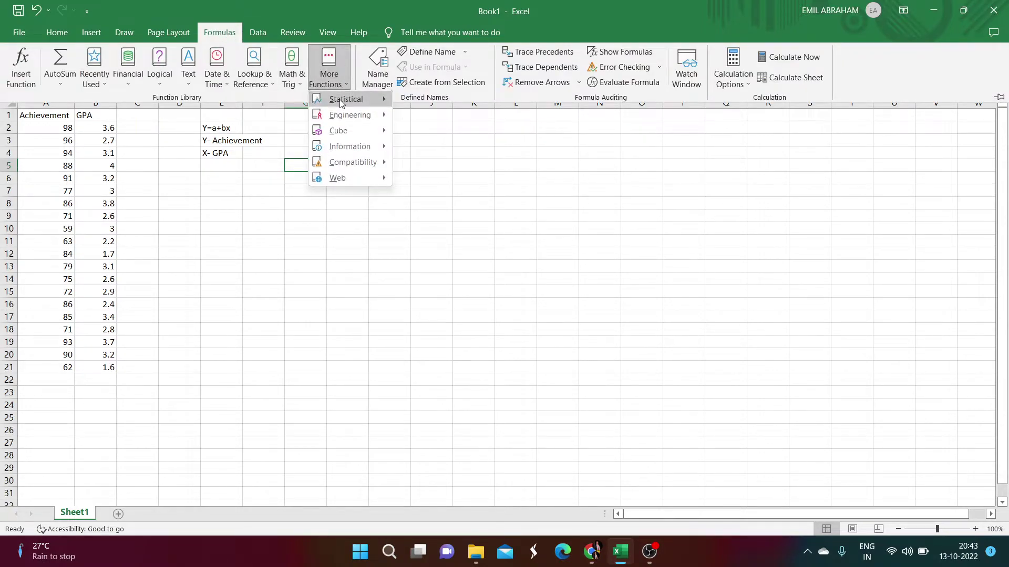
pyautogui.moveTo(345, 99)
pyautogui.scroll(-5, 449, 187)
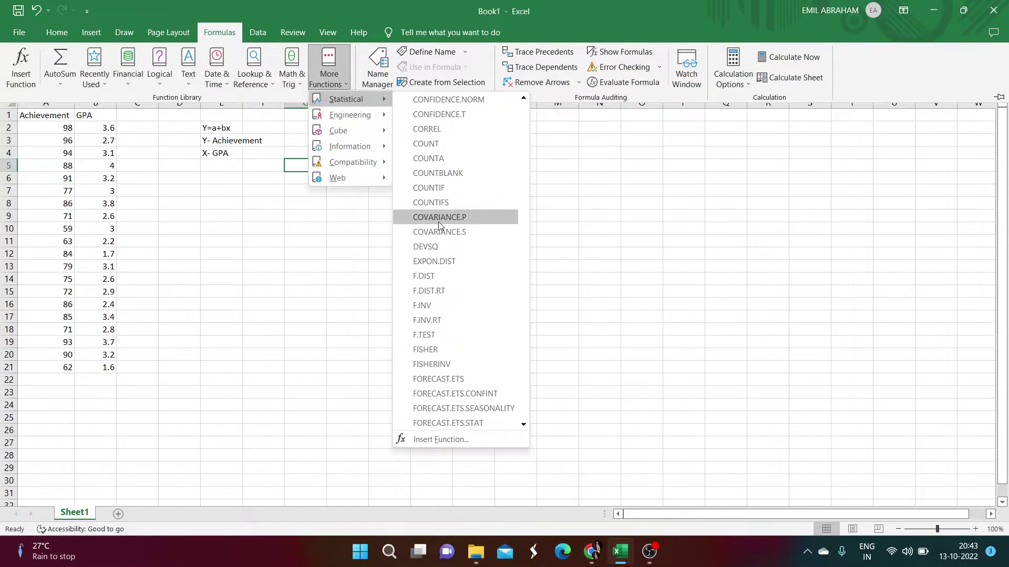
pyautogui.scroll(-7, 451, 221)
pyautogui.scroll(-4, 450, 243)
pyautogui.scroll(-1, 444, 264)
pyautogui.scroll(-6, 443, 265)
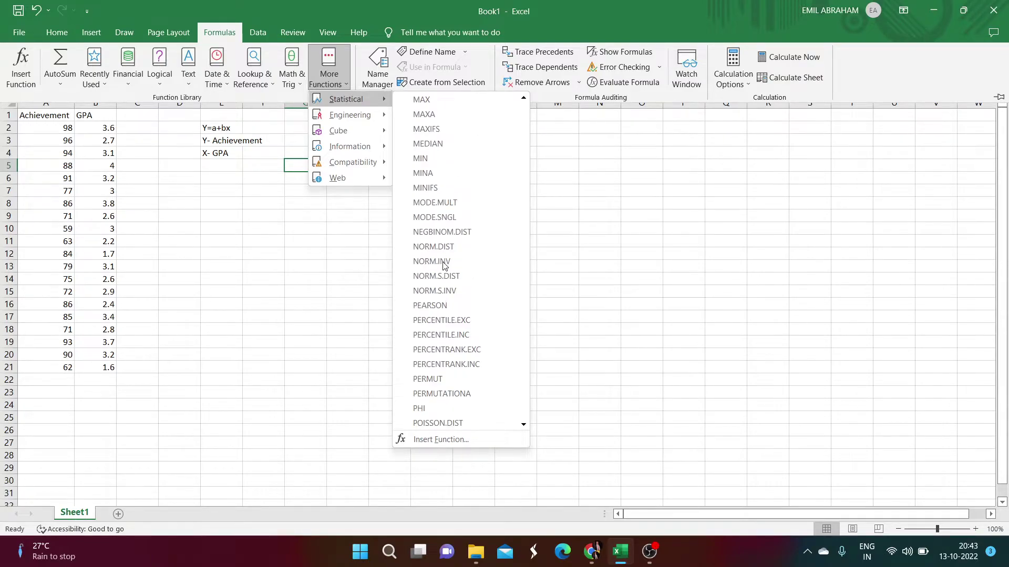
pyautogui.scroll(-6, 440, 265)
pyautogui.scroll(-4, 420, 310)
pyautogui.scroll(-2, 421, 349)
pyautogui.scroll(-3, 420, 349)
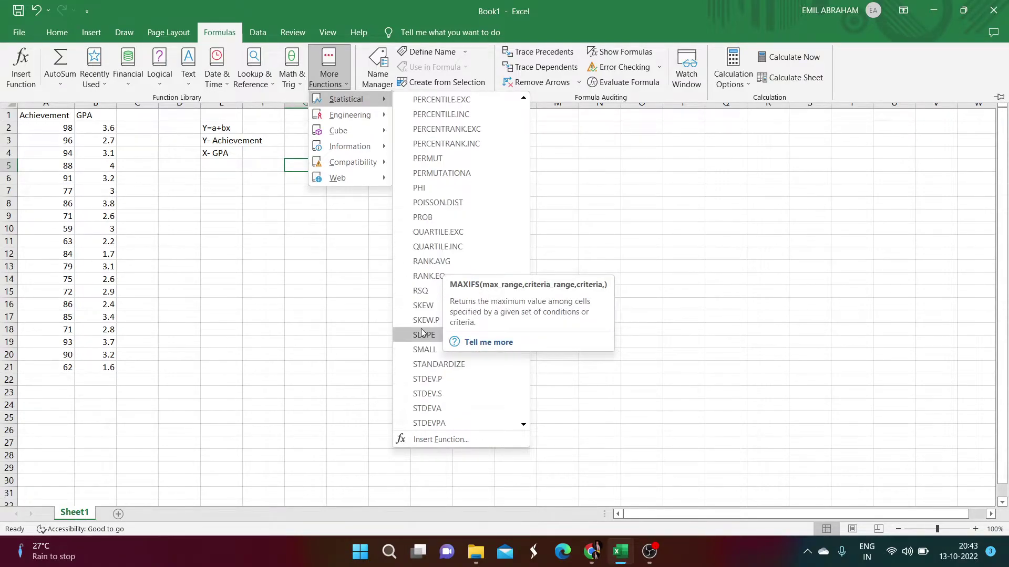
pyautogui.scroll(-3, 420, 350)
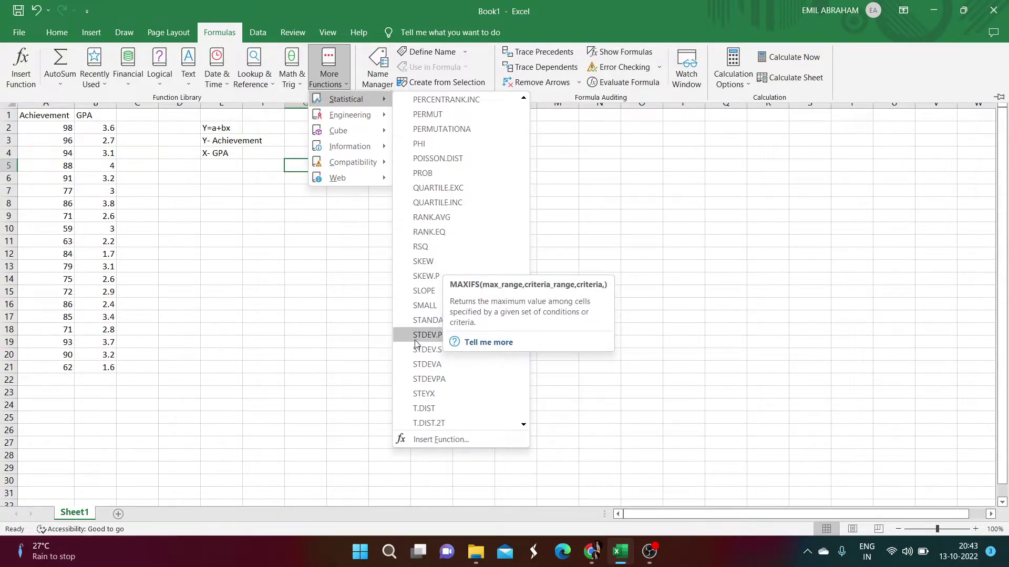
pyautogui.click(423, 291)
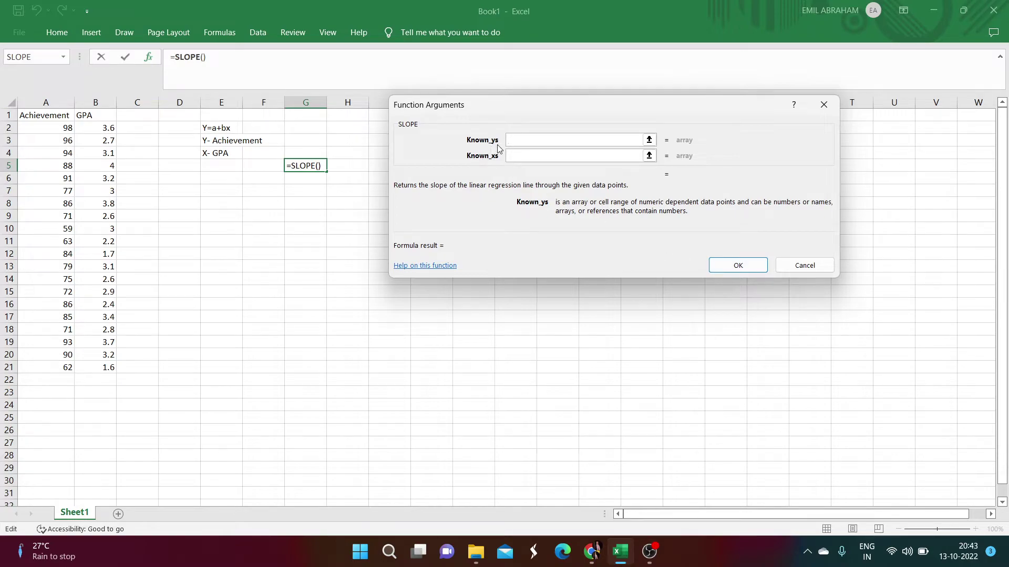
pyautogui.click(823, 103)
# Step: Enter =SLOPE(A2:A21,B2:B21) in G5, returning the slope 9.662458
pyautogui.doubleClick(301, 167)
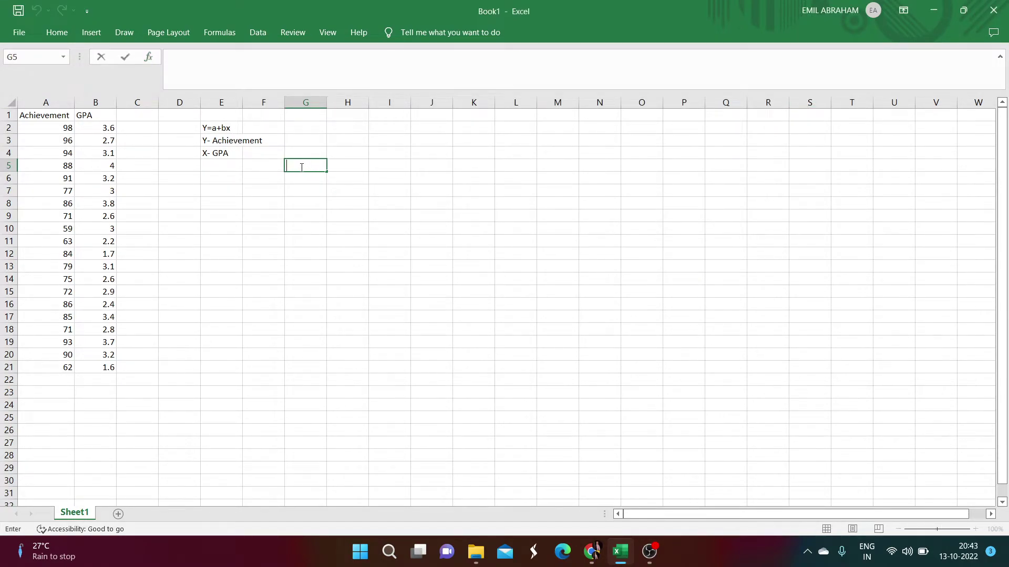
pyautogui.write('=')
pyautogui.write('SLO')
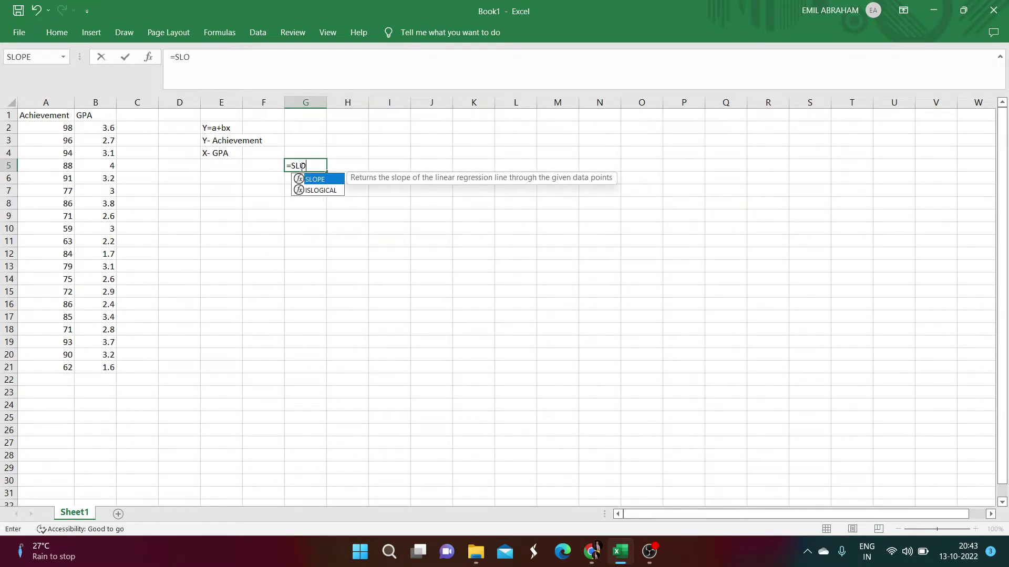
pyautogui.write('P')
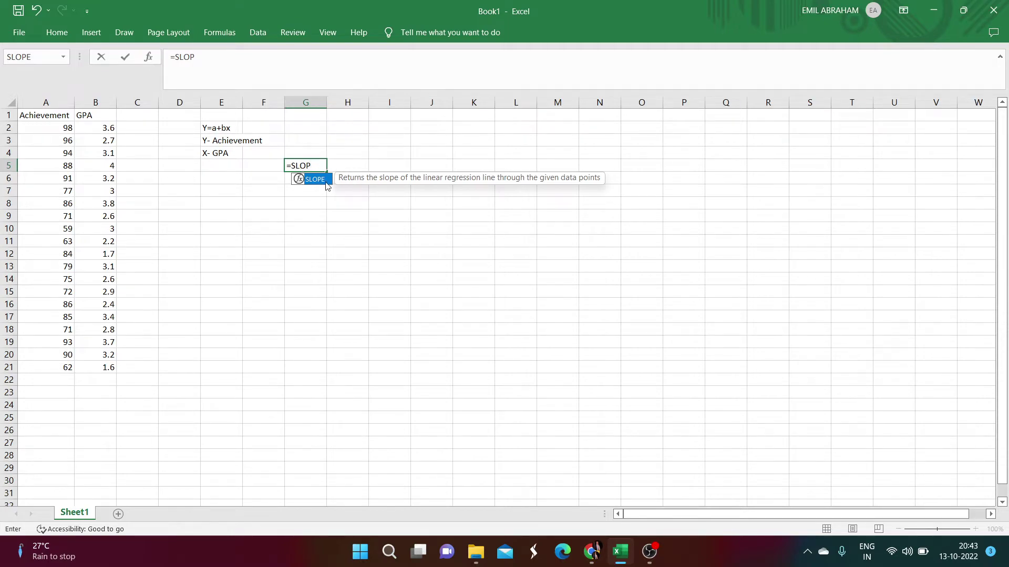
pyautogui.doubleClick(315, 179)
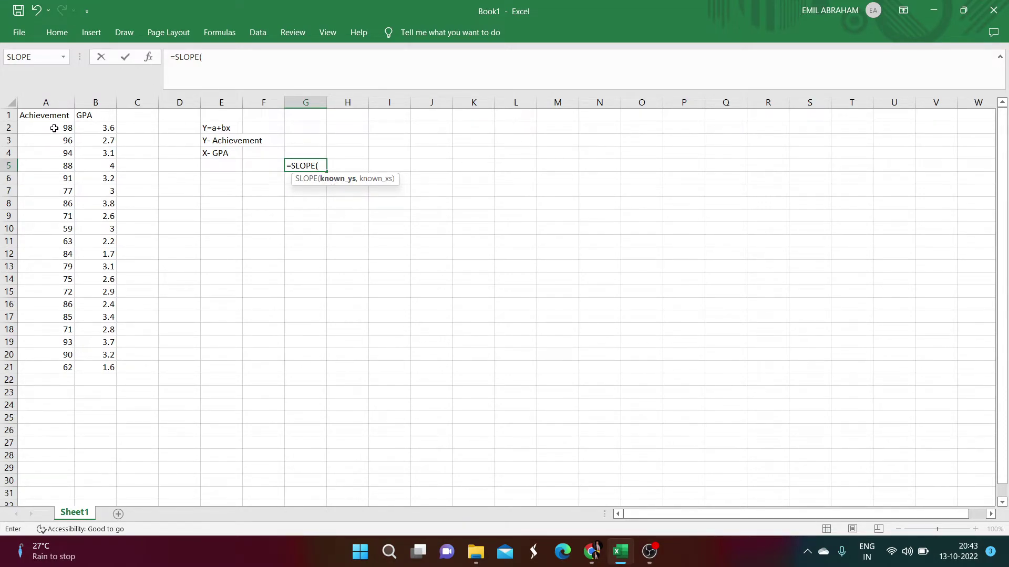
pyautogui.moveTo(58, 124); pyautogui.dragTo(49, 369)
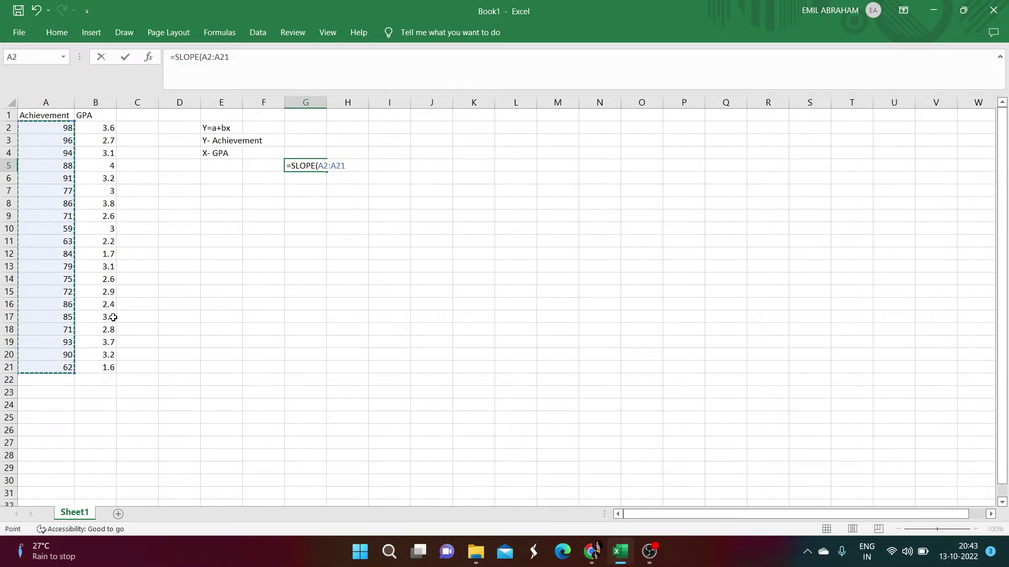
pyautogui.click(347, 166)
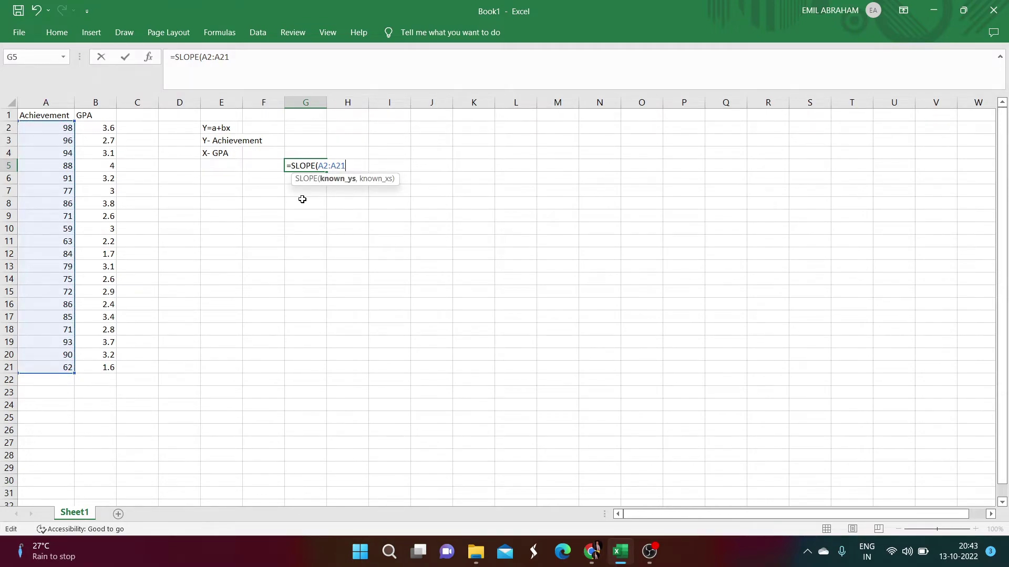
pyautogui.write(',')
pyautogui.moveTo(107, 129); pyautogui.dragTo(106, 269)
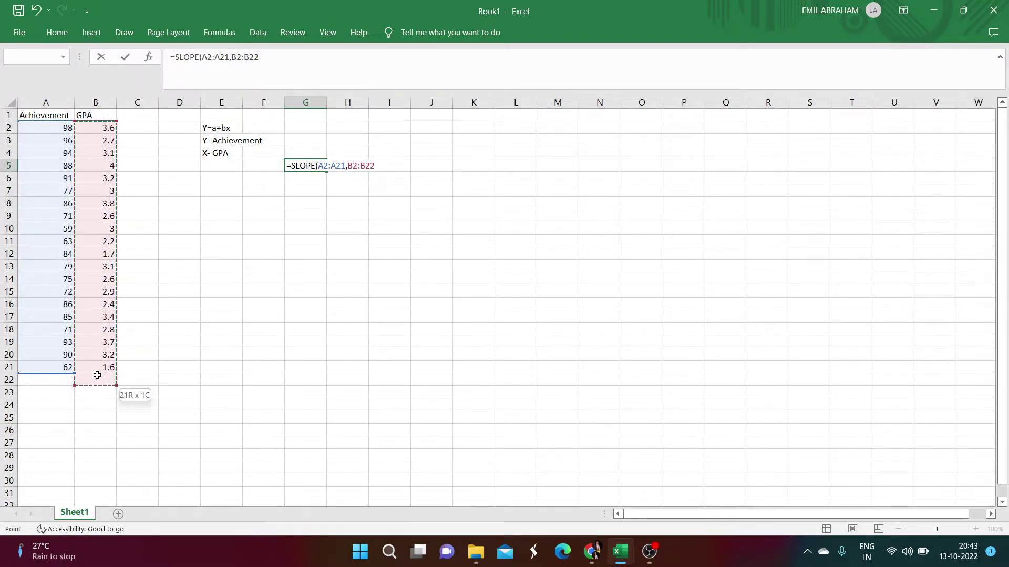
pyautogui.moveTo(106, 270); pyautogui.dragTo(104, 354)
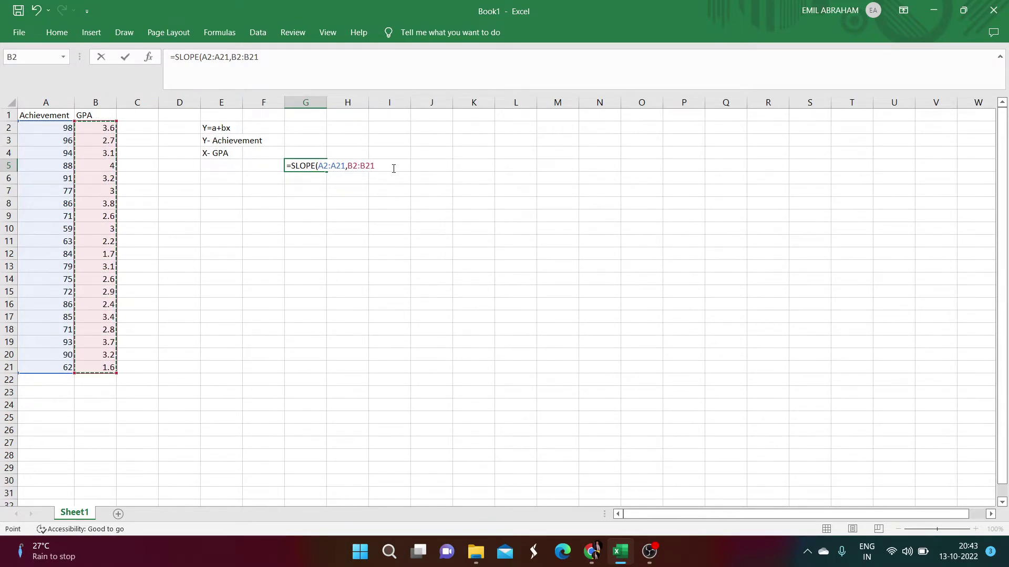
pyautogui.click(377, 165)
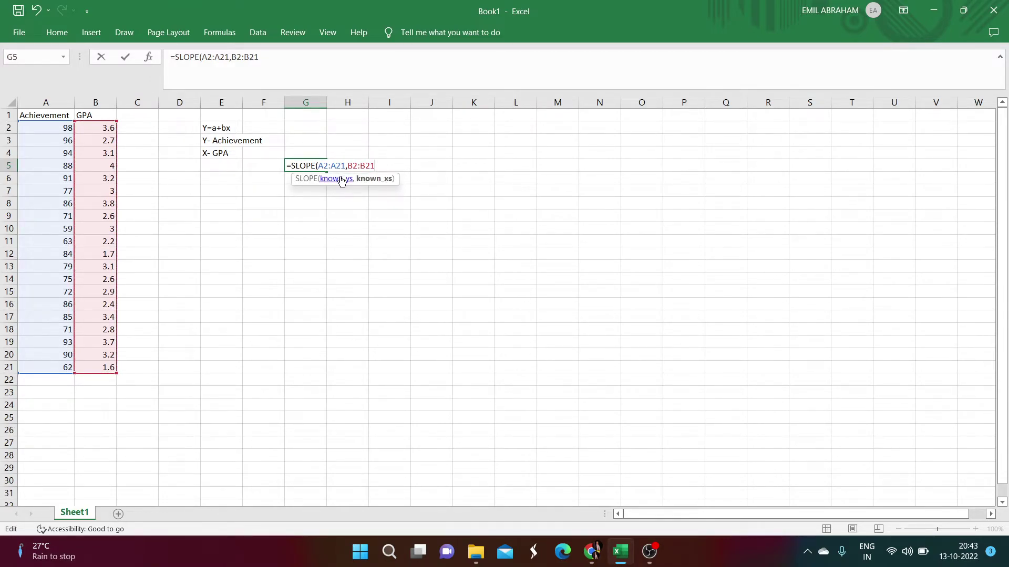
pyautogui.write(')')
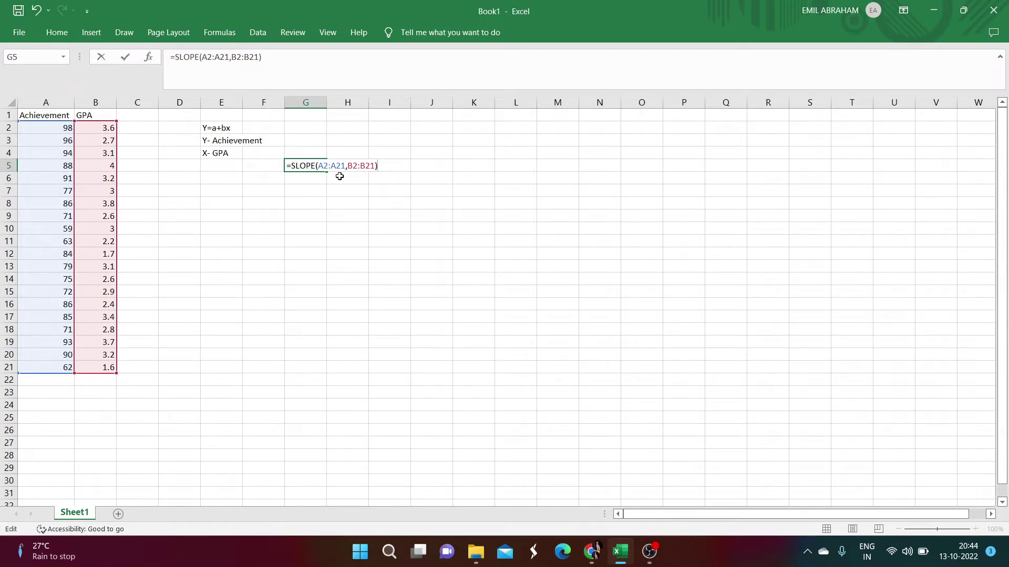
pyautogui.press('Return')
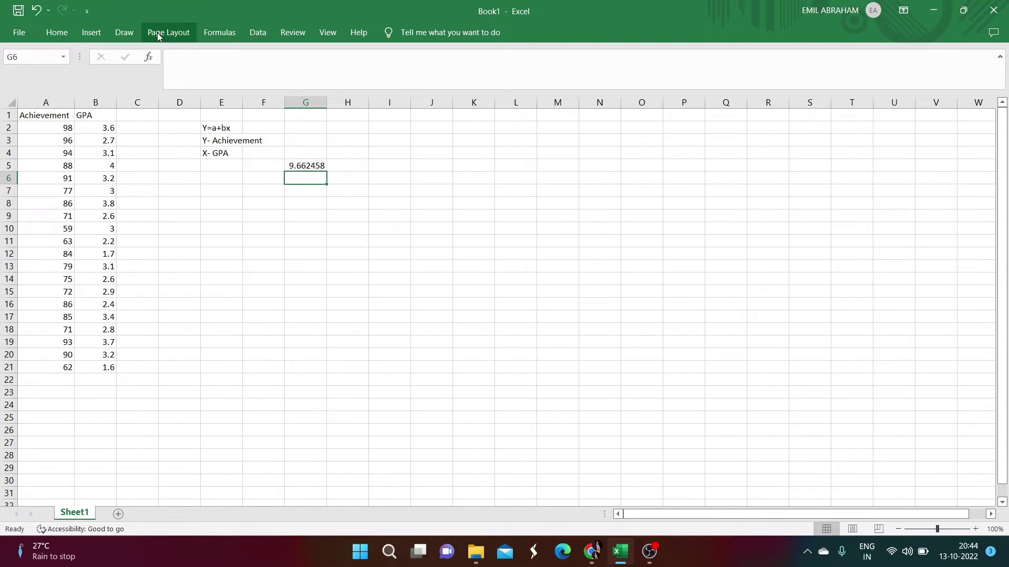
# Step: Insert the SLOPE function into G6 from the Statistical functions list
pyautogui.click(215, 33)
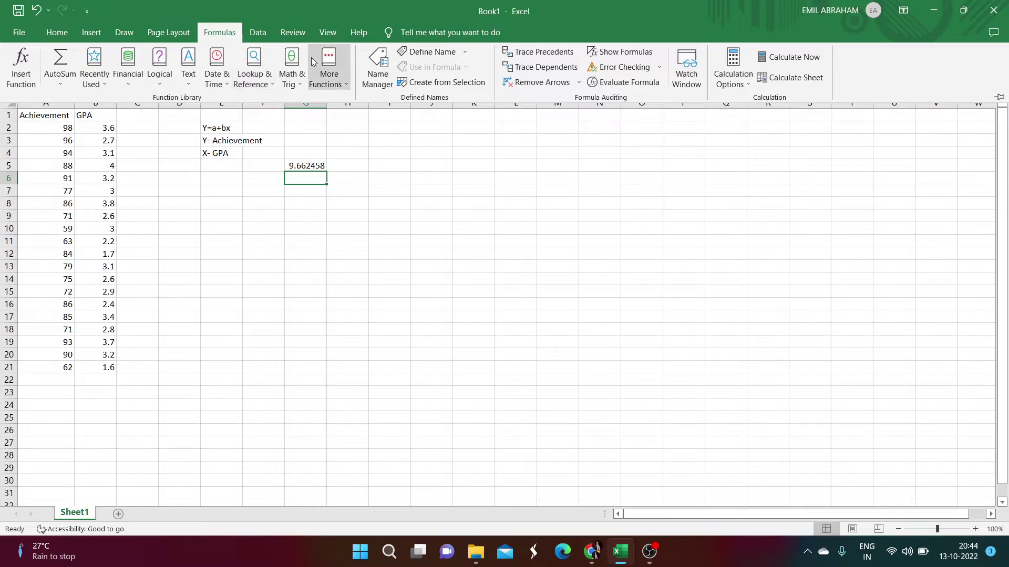
pyautogui.click(329, 66)
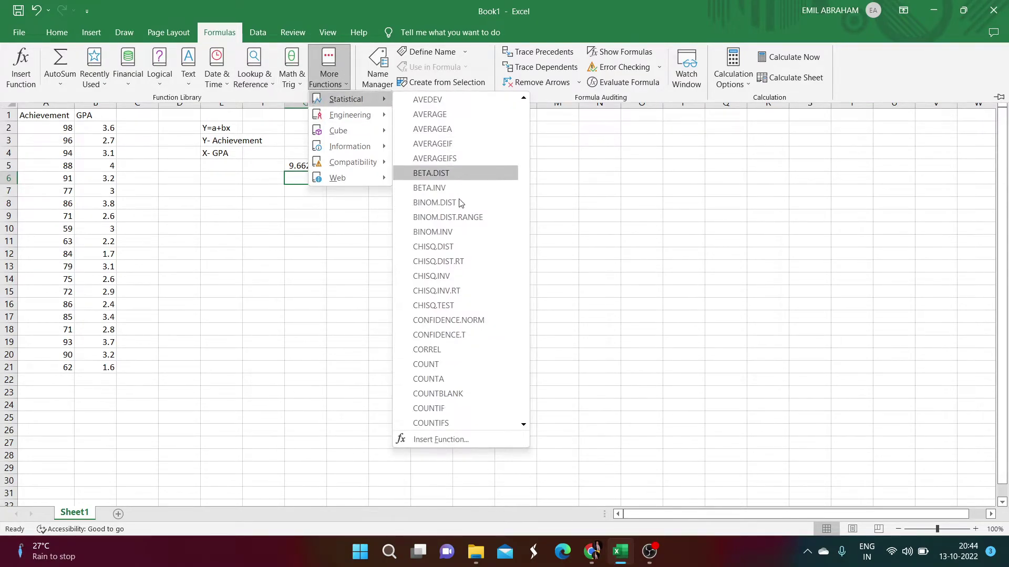
pyautogui.scroll(-3, 451, 315)
pyautogui.scroll(-4, 451, 321)
pyautogui.scroll(-4, 450, 320)
pyautogui.scroll(-2, 447, 326)
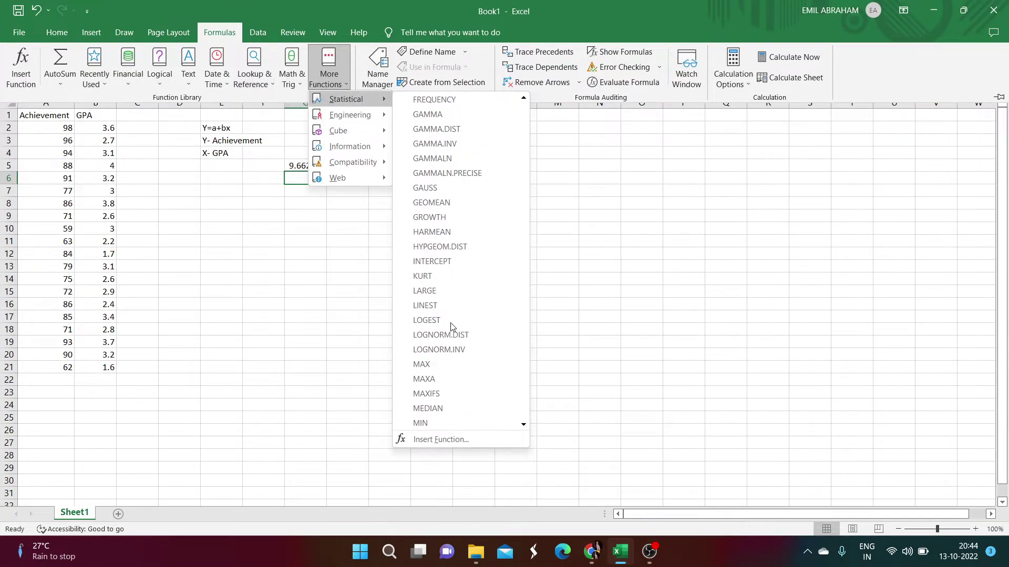
pyautogui.scroll(-3, 441, 336)
pyautogui.scroll(-3, 436, 347)
pyautogui.scroll(-1, 431, 354)
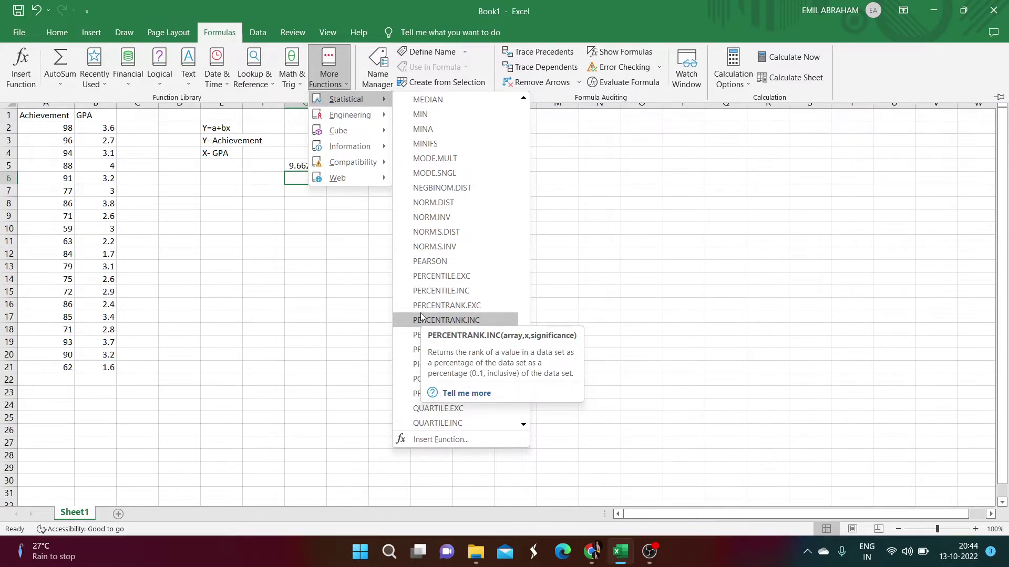
pyautogui.scroll(-2, 427, 368)
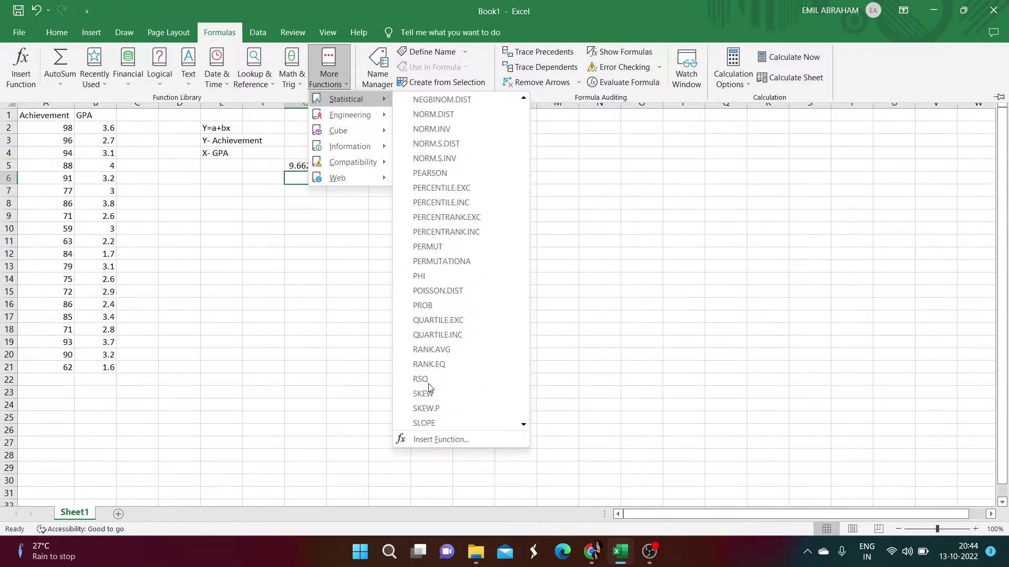
pyautogui.scroll(-1, 429, 388)
pyautogui.click(428, 378)
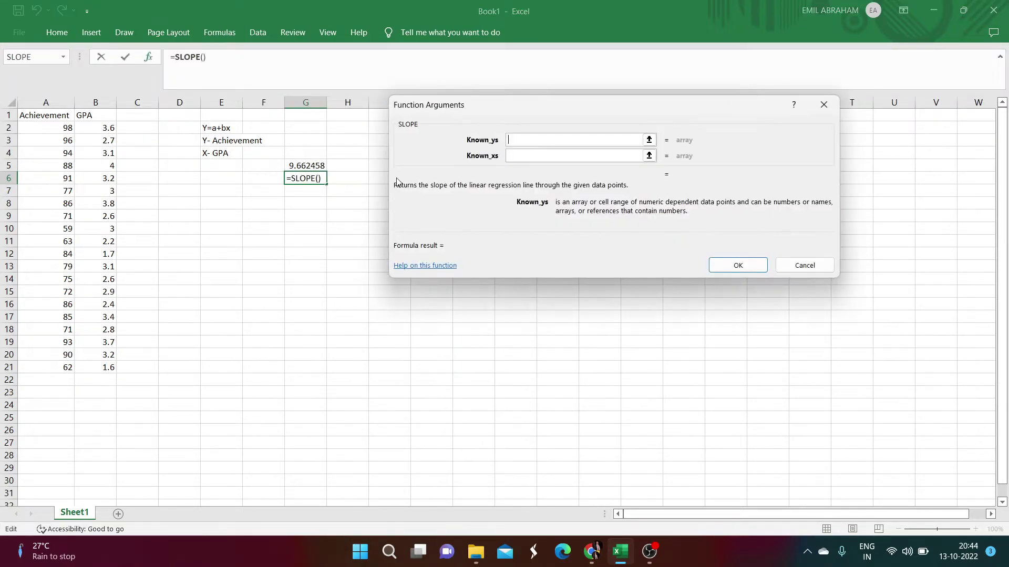
# Step: Set SLOPE's Known_ys to A2:A21 and Known_xs to B2:B21, giving 9.662458
pyautogui.click(650, 139)
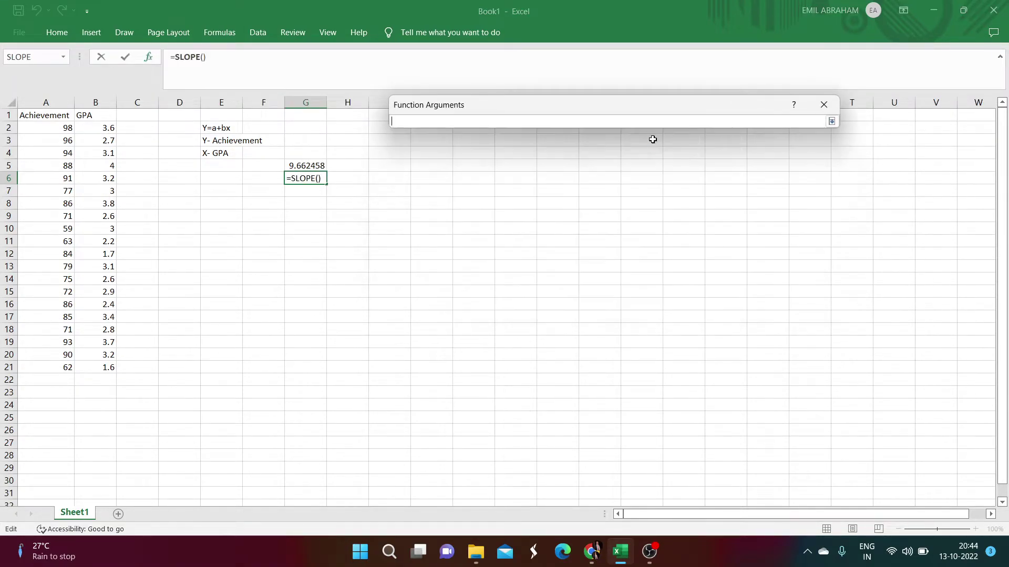
pyautogui.moveTo(65, 127); pyautogui.dragTo(31, 364)
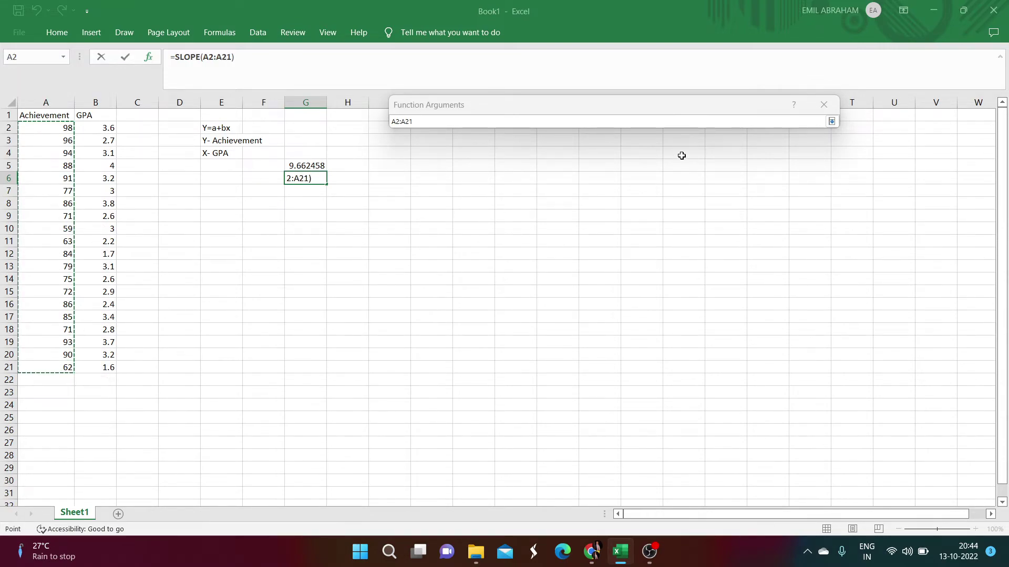
pyautogui.click(831, 122)
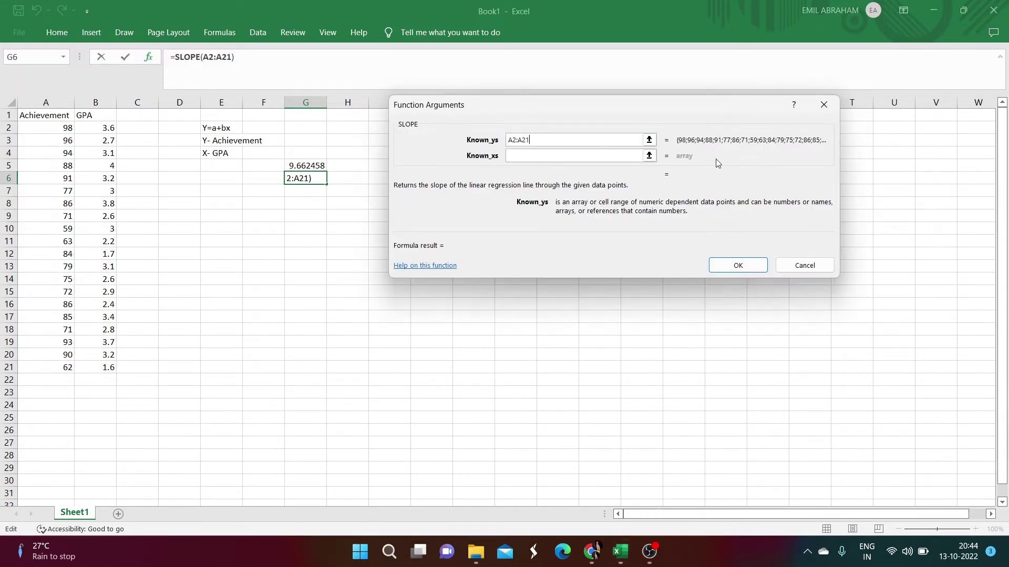
pyautogui.click(531, 156)
pyautogui.click(649, 155)
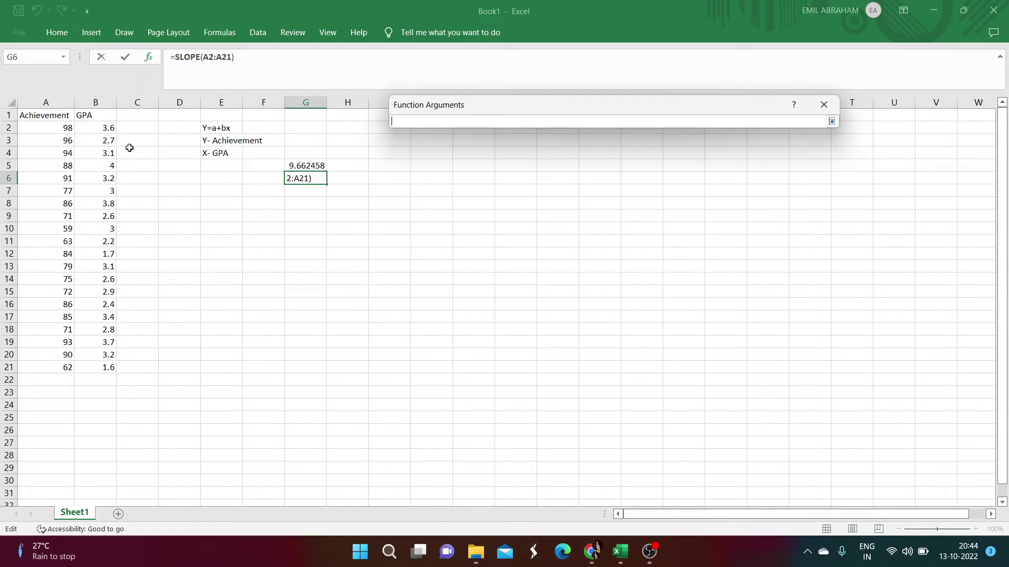
pyautogui.moveTo(109, 127); pyautogui.dragTo(84, 365)
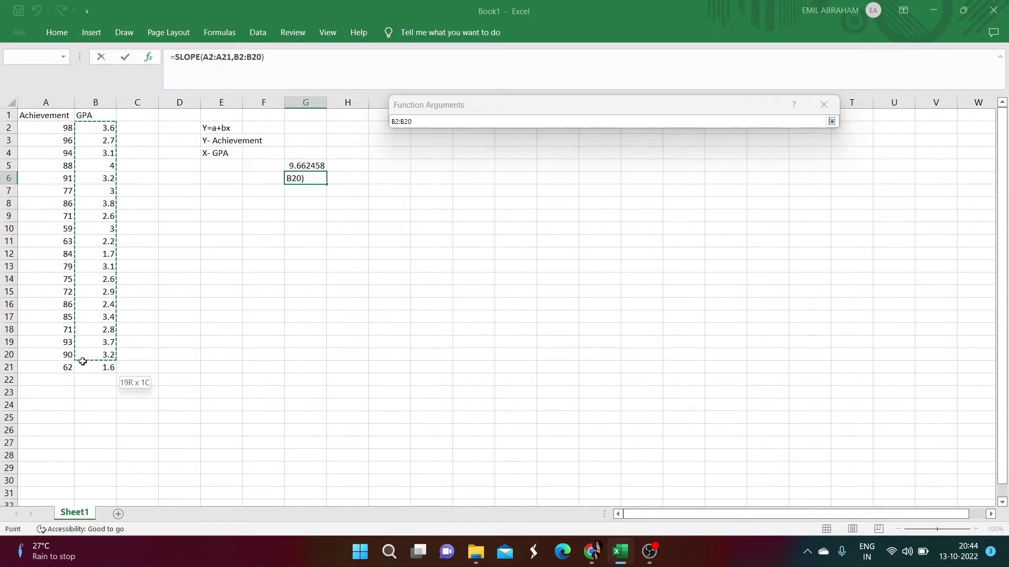
pyautogui.click(832, 122)
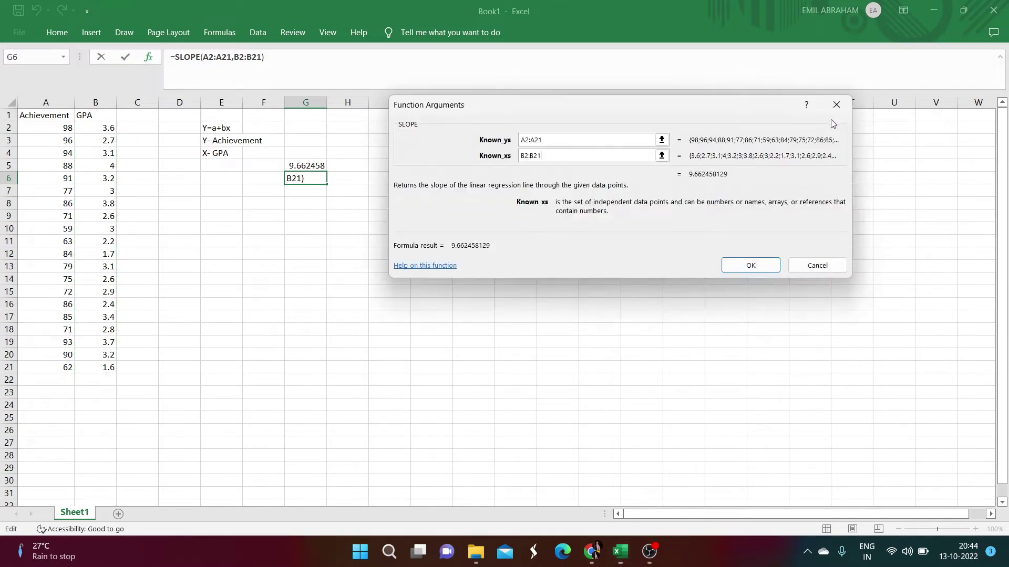
pyautogui.click(746, 265)
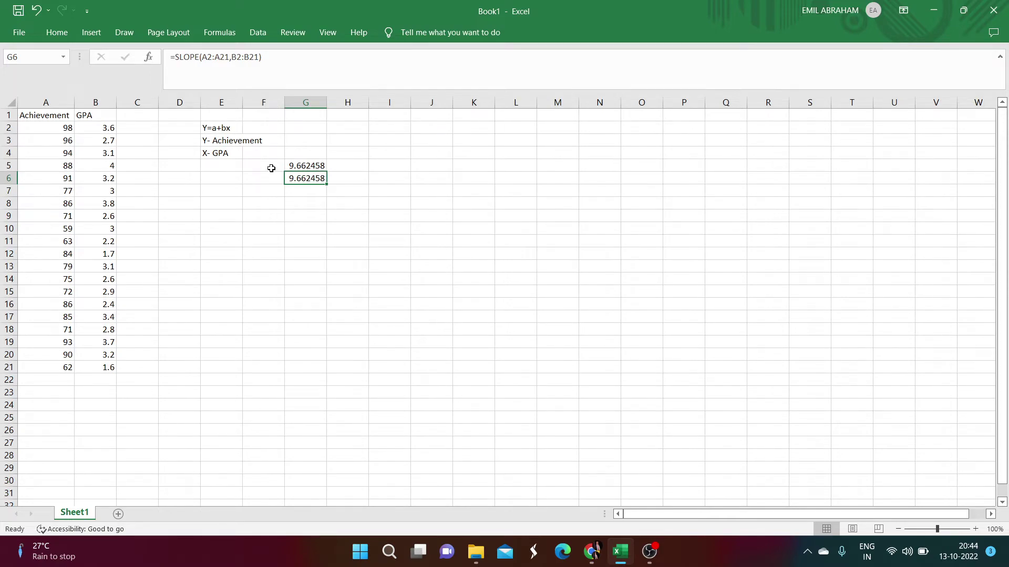
# Step: Label F5 as 'B' and delete the duplicate SLOPE formula from G6
pyautogui.click(271, 168)
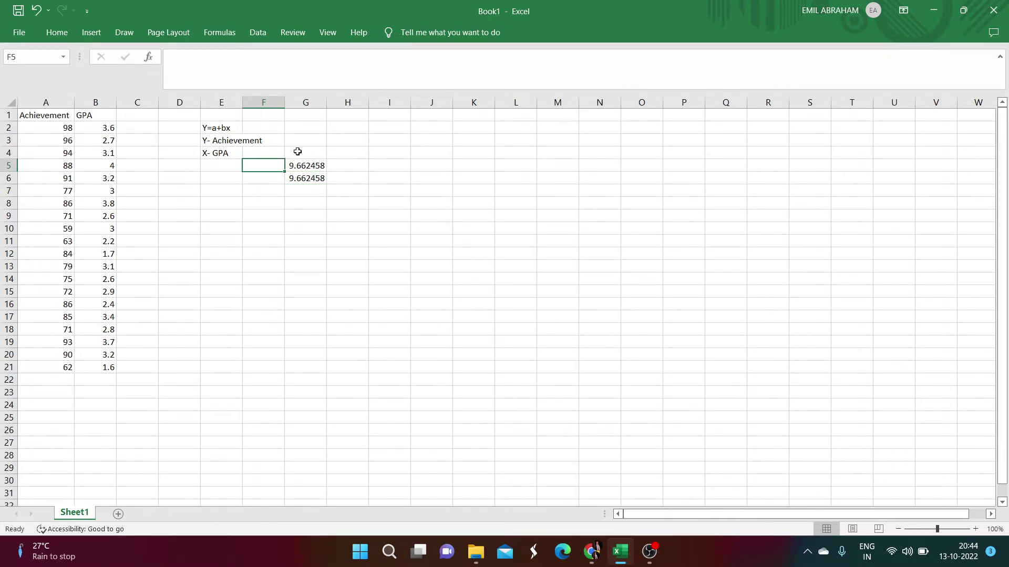
pyautogui.write('B')
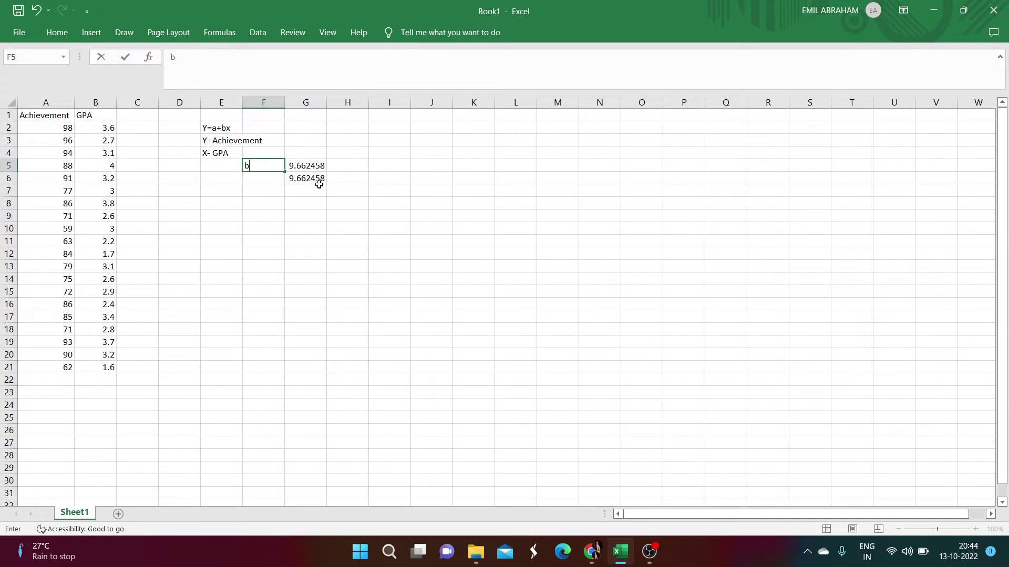
pyautogui.click(312, 178)
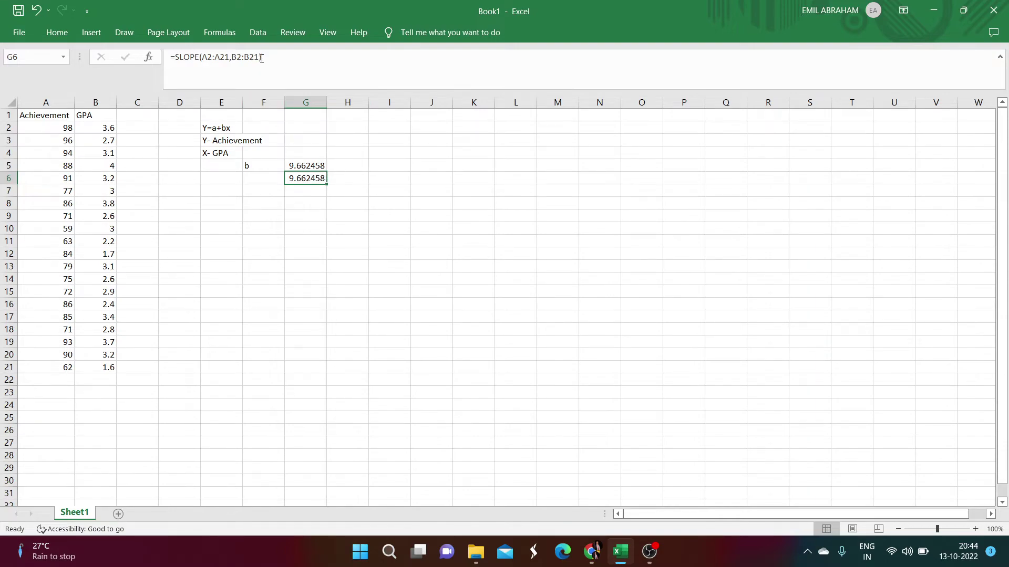
pyautogui.moveTo(262, 58); pyautogui.dragTo(169, 57)
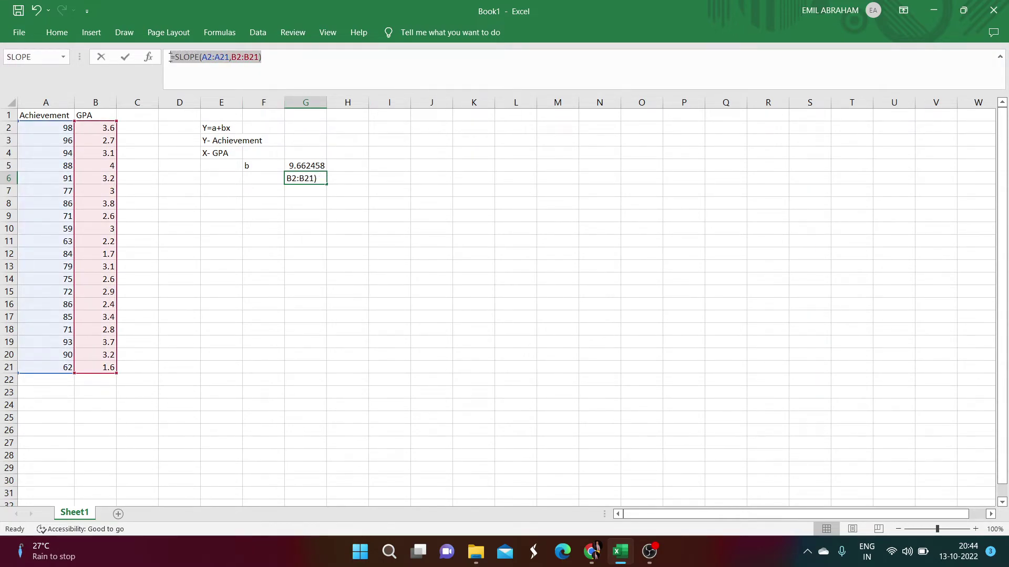
pyautogui.press('BackSpace')
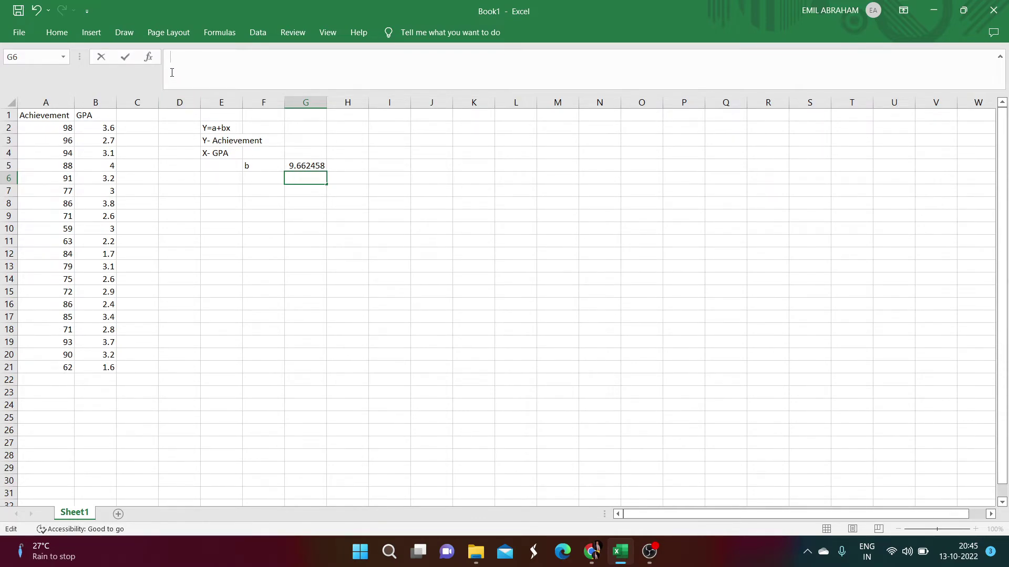
# Step: Insert the INTERCEPT function into G6 from Formulas > More Functions > Statistical
pyautogui.click(210, 34)
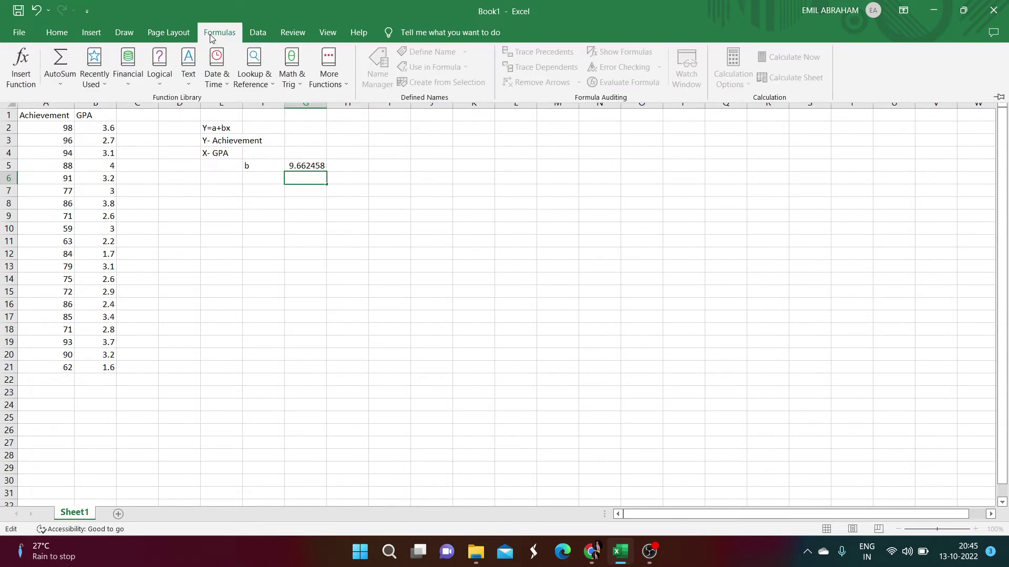
pyautogui.click(339, 63)
pyautogui.moveTo(346, 100)
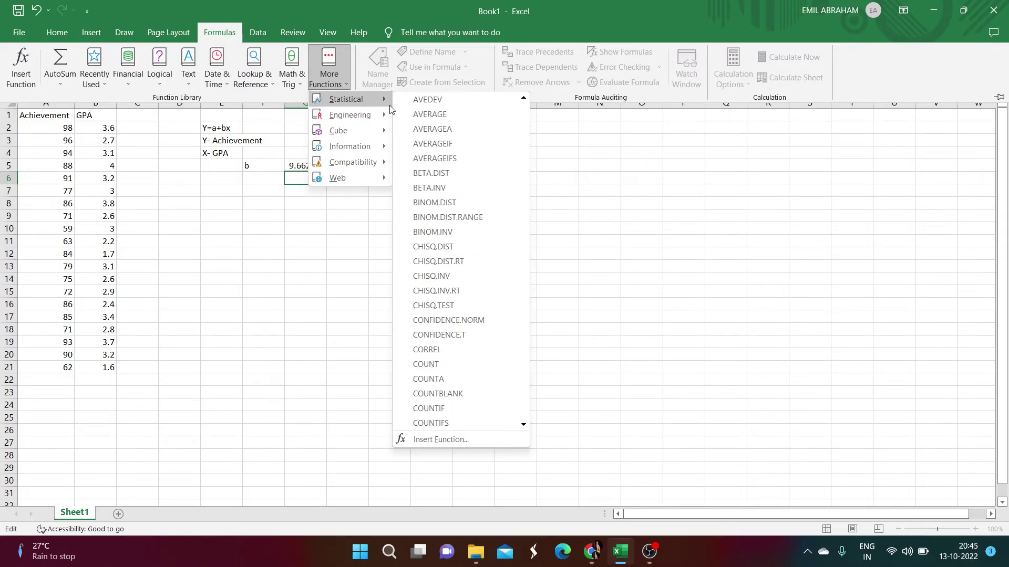
pyautogui.scroll(-2, 429, 295)
pyautogui.scroll(-4, 432, 292)
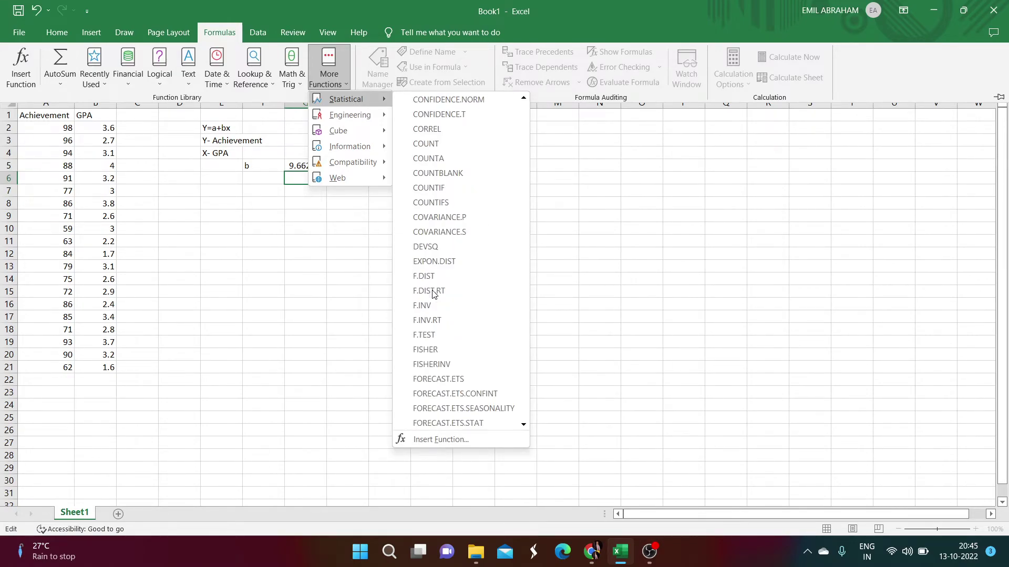
pyautogui.scroll(-2, 433, 292)
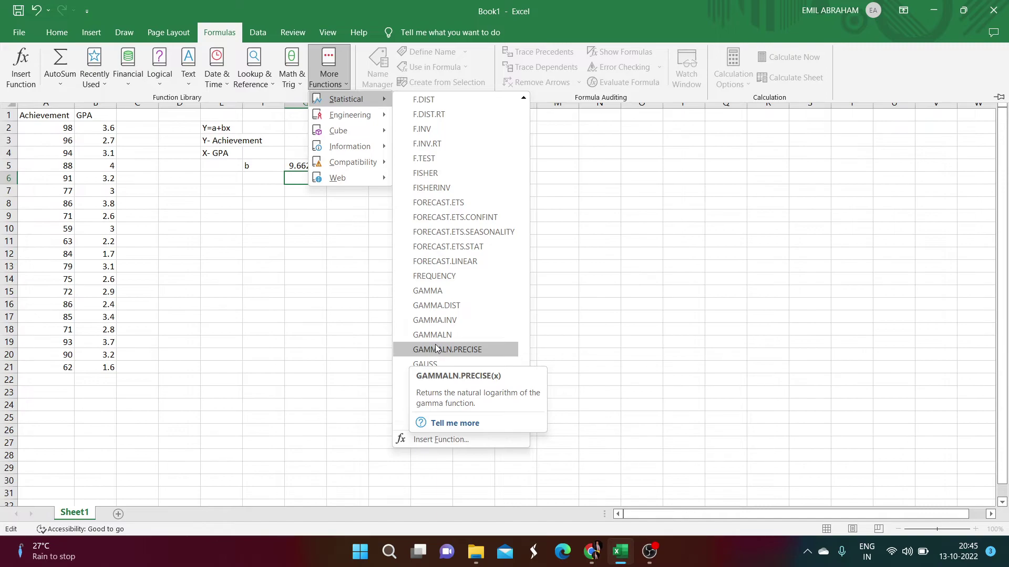
pyautogui.scroll(-3, 436, 336)
pyautogui.scroll(-2, 440, 315)
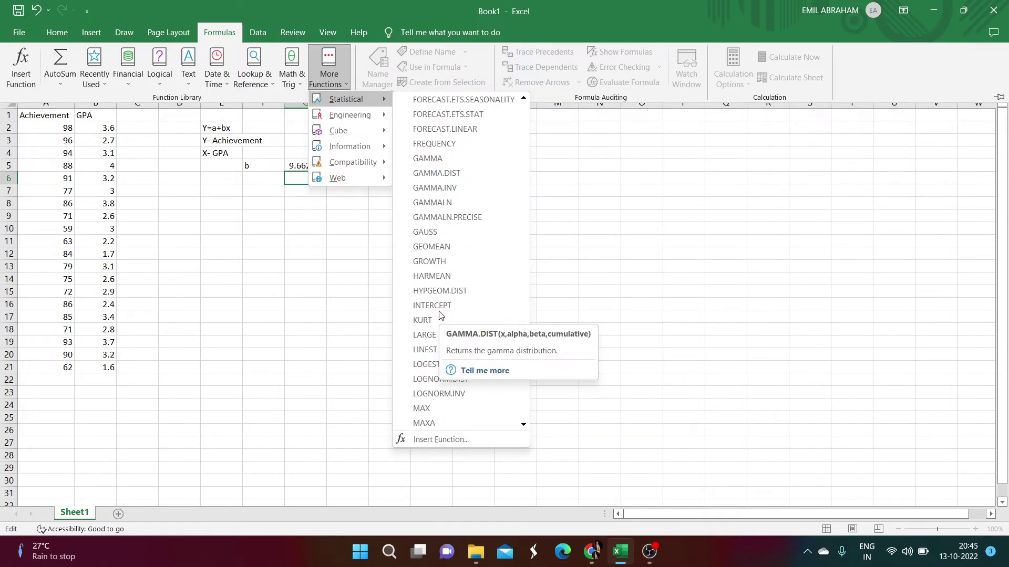
pyautogui.scroll(-2, 440, 315)
pyautogui.scroll(5, 439, 315)
pyautogui.scroll(3, 439, 315)
pyautogui.scroll(2, 438, 315)
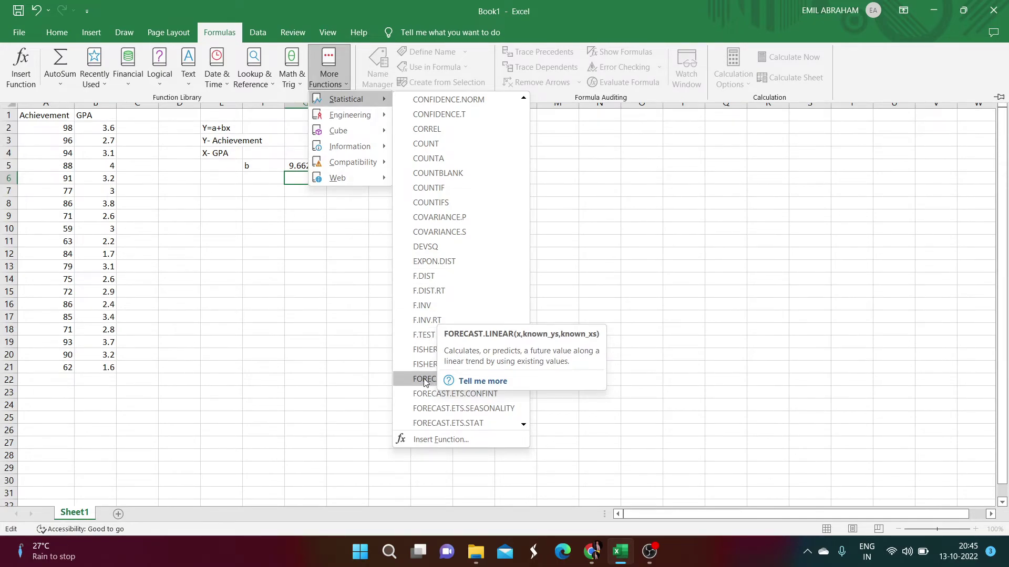
pyautogui.scroll(-3, 425, 381)
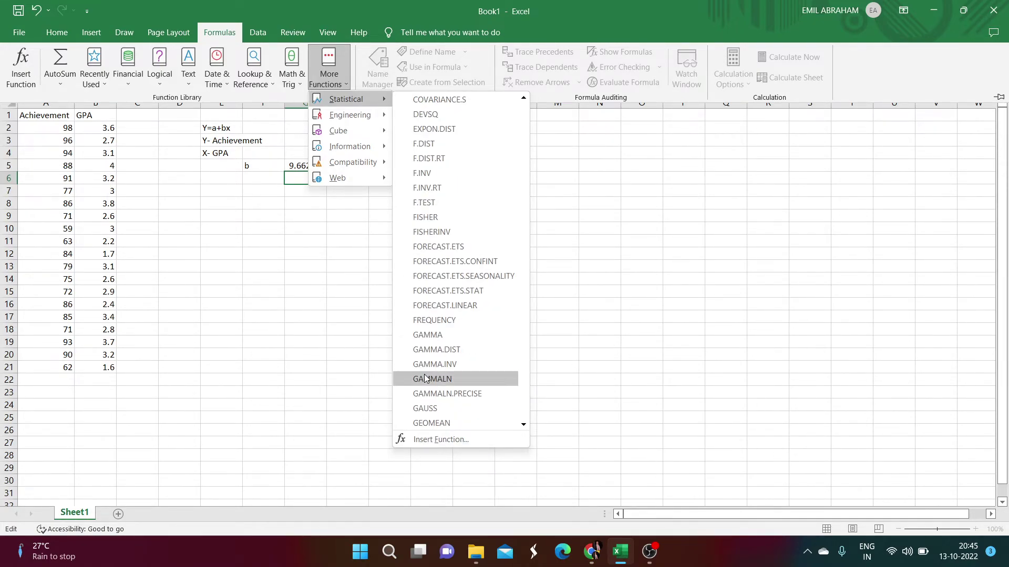
pyautogui.scroll(-1, 426, 379)
pyautogui.scroll(-2, 425, 380)
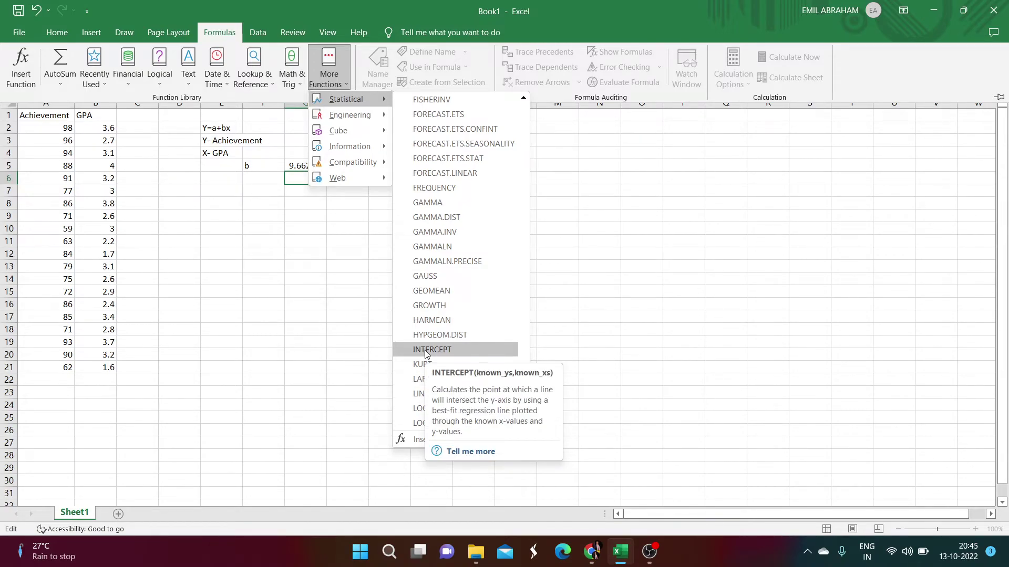
pyautogui.click(427, 350)
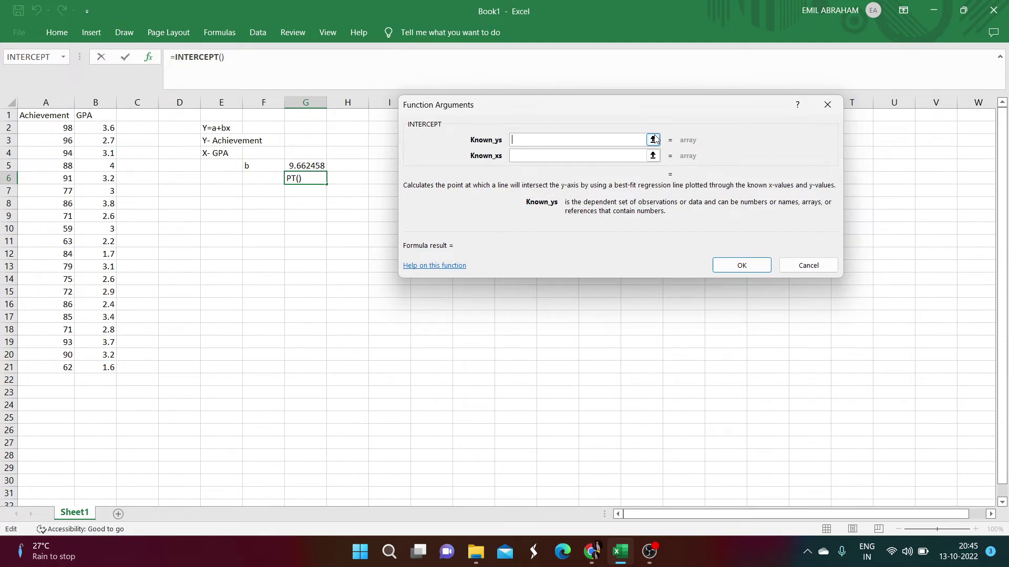
# Step: Set INTERCEPT's Known_ys to A2:A21 and Known_xs to B2:B21, giving 52.689 in G6
pyautogui.click(653, 139)
pyautogui.moveTo(45, 128); pyautogui.dragTo(46, 367)
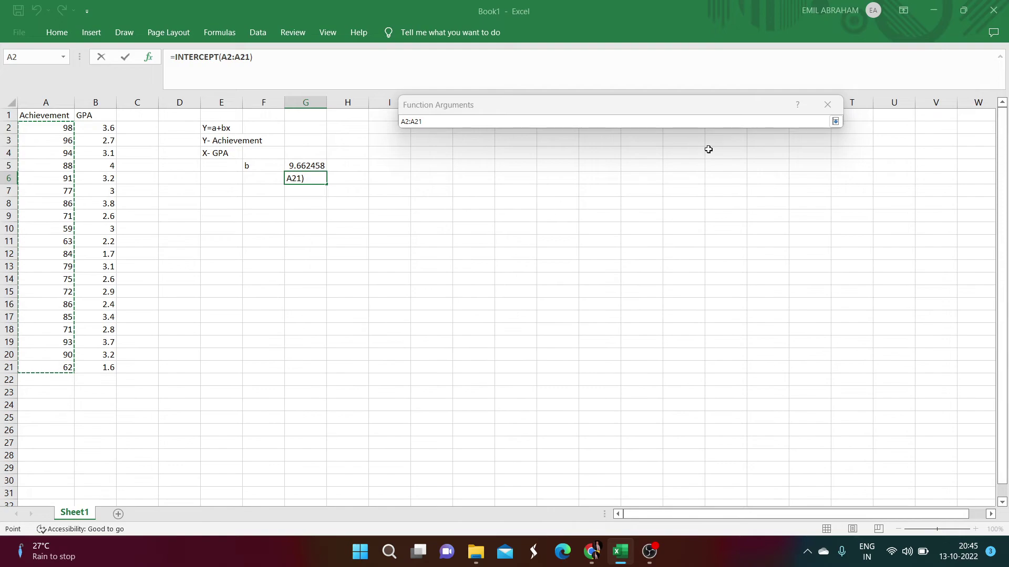
pyautogui.click(835, 122)
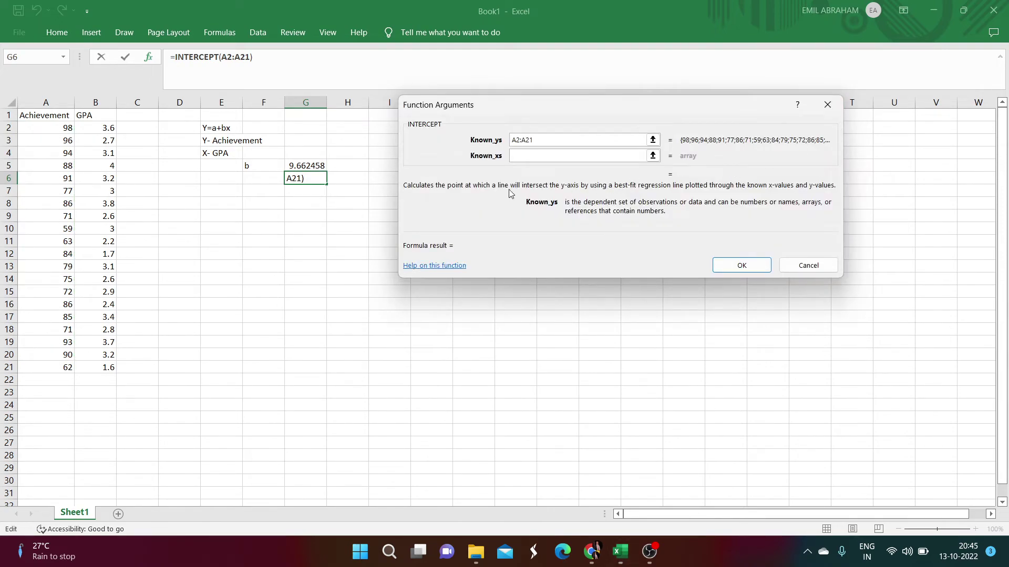
pyautogui.click(519, 157)
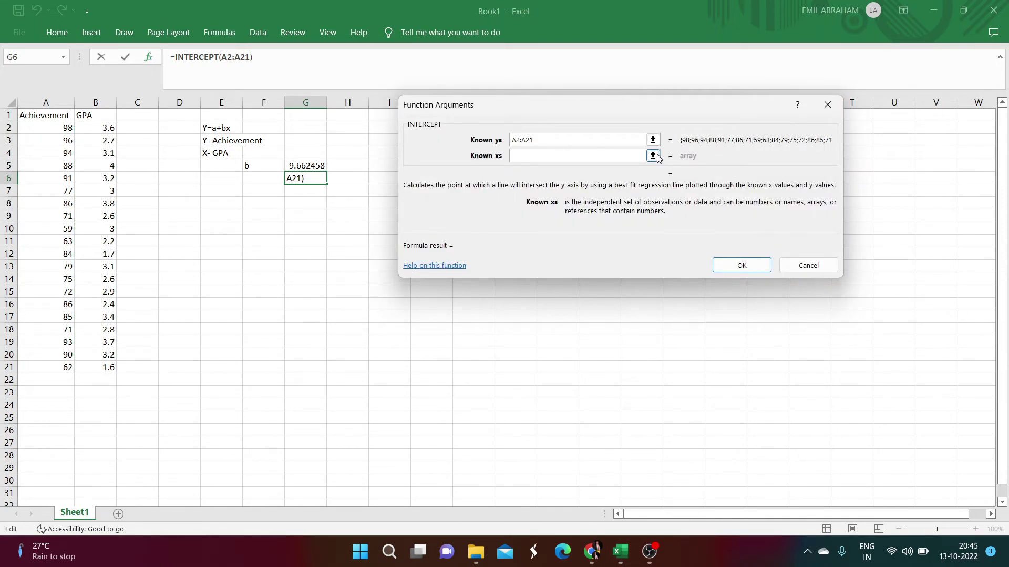
pyautogui.click(652, 155)
pyautogui.moveTo(106, 129); pyautogui.dragTo(105, 367)
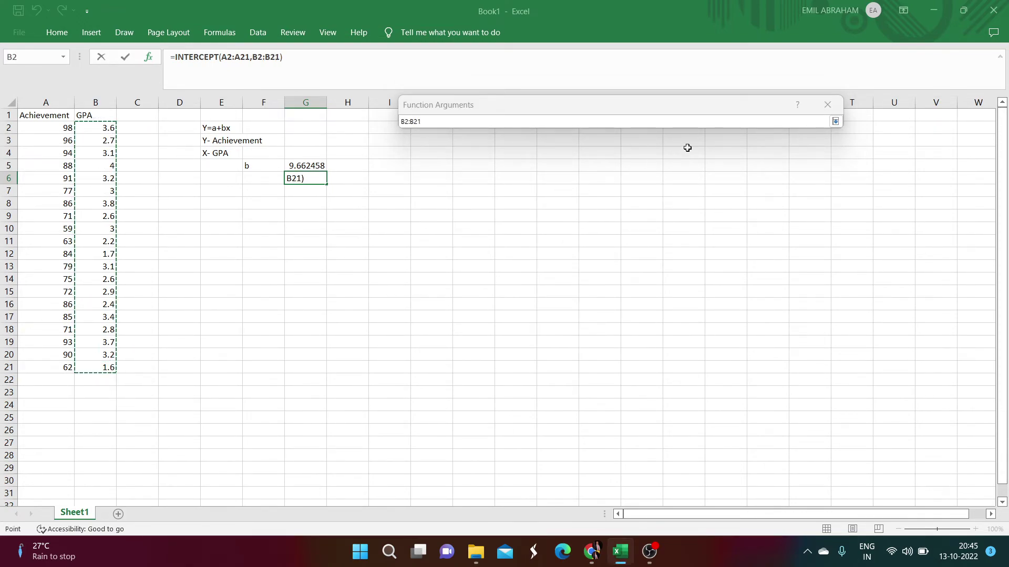
pyautogui.click(835, 122)
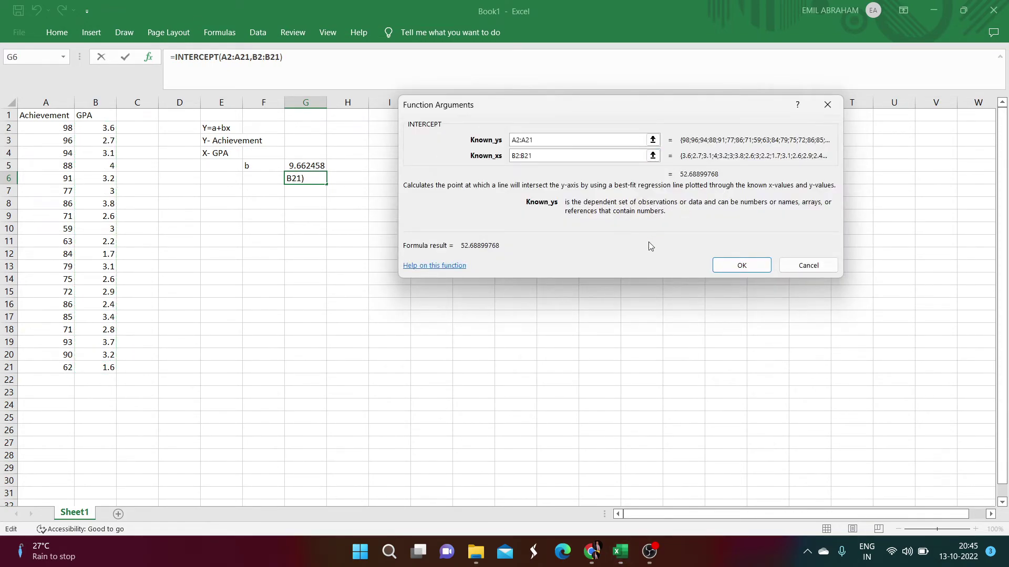
pyautogui.click(741, 266)
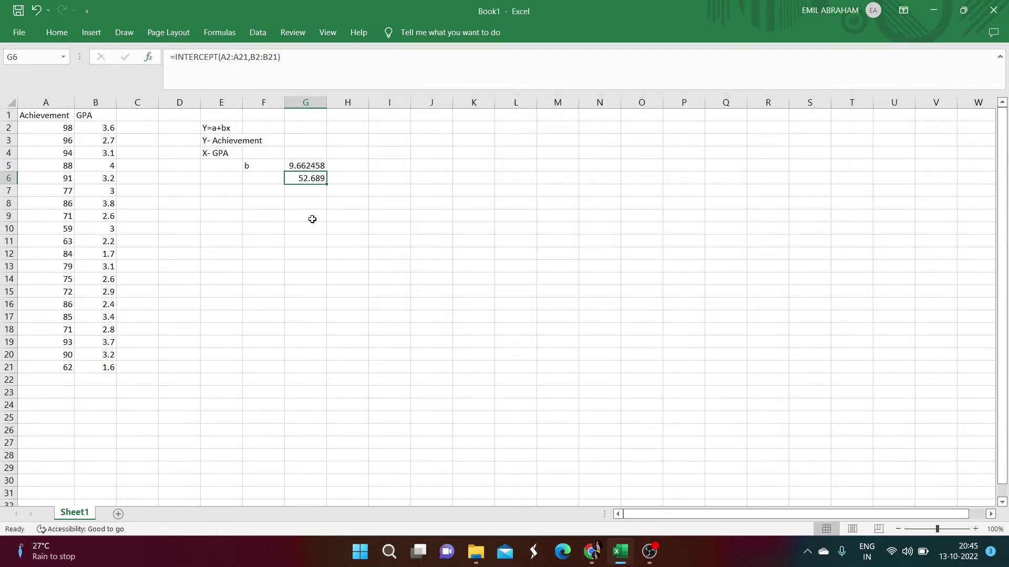
# Step: Label cell F6 as 'a' for the intercept
pyautogui.click(261, 179)
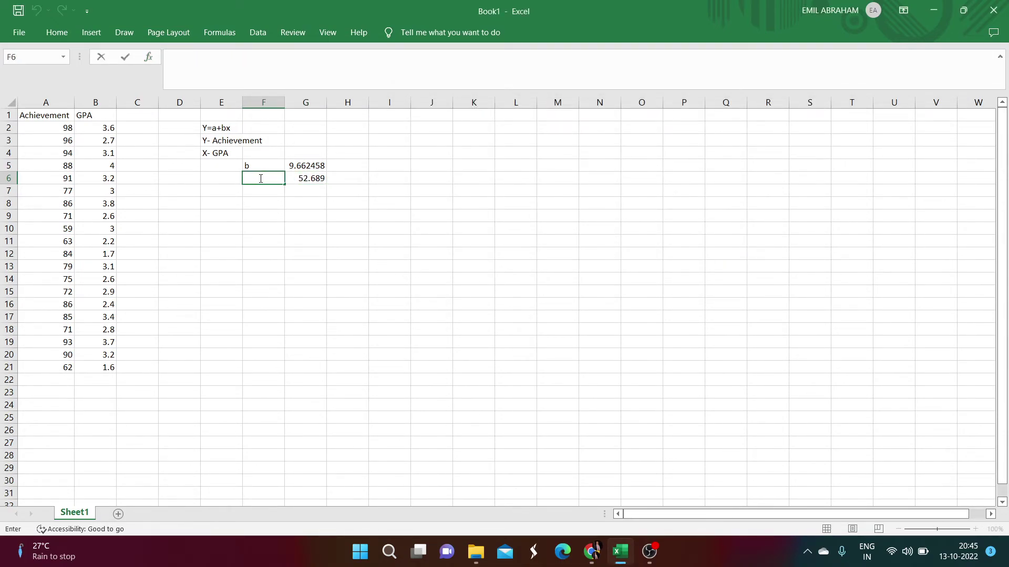
pyautogui.write('a')
pyautogui.click(267, 217)
# Step: Write the regression equation 'Y= 52.689+9.662458x' in F9
pyautogui.press('BackSpace')
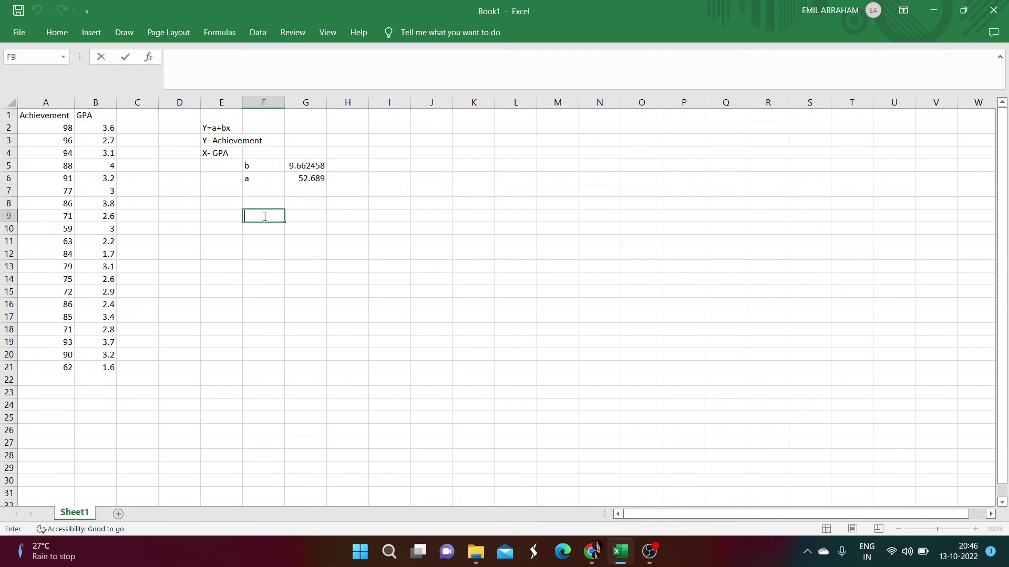
pyautogui.write('y')
pyautogui.write('68')
pyautogui.write('8x')
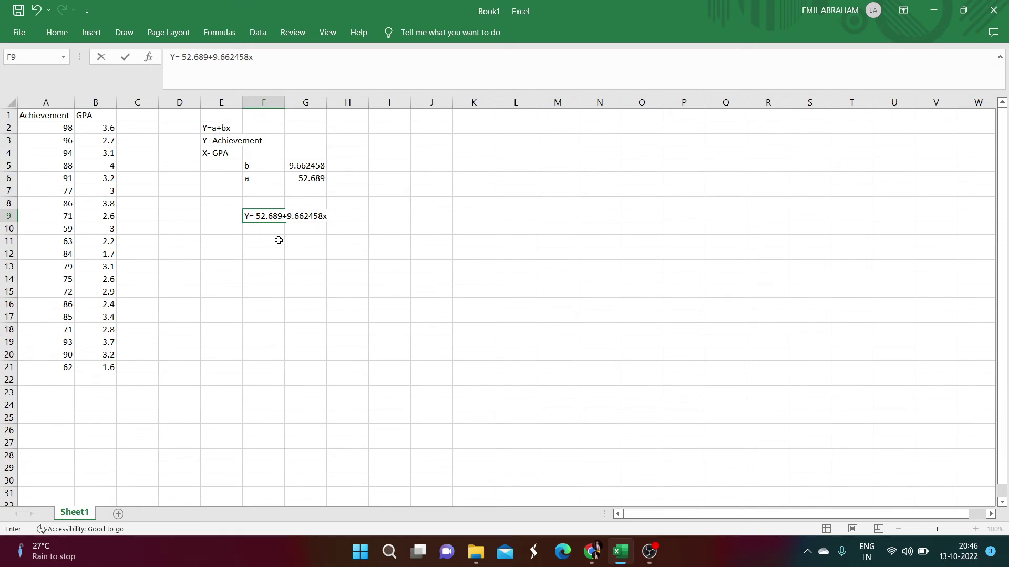
pyautogui.click(276, 239)
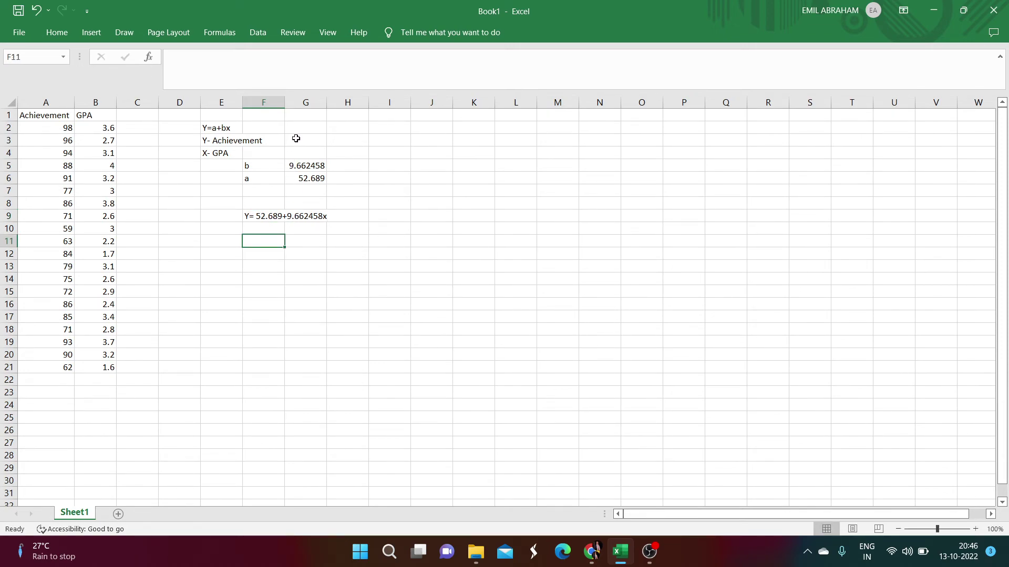